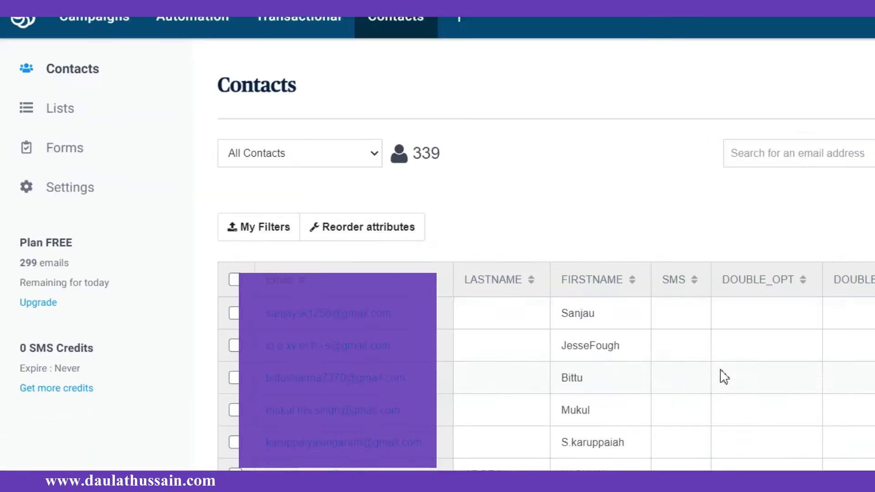
Create a new subscription form named "muscle gain diet" and continue to its design stage
left_click(29, 153)
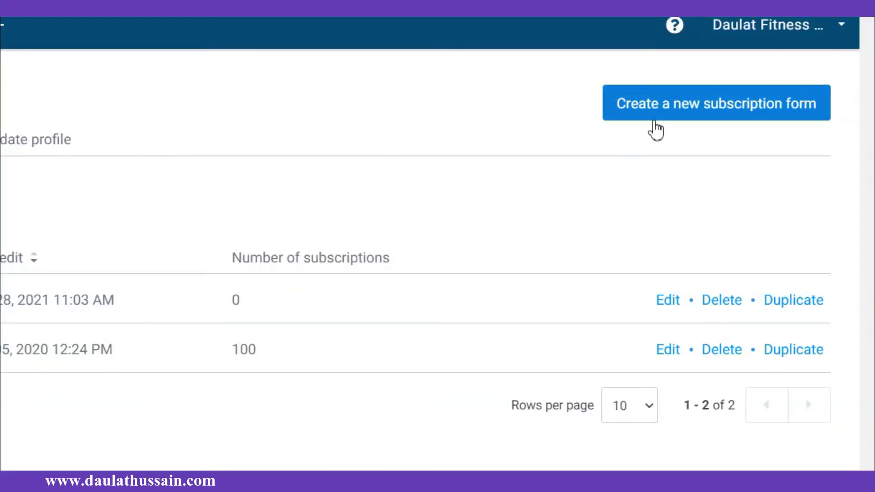
left_click(655, 119)
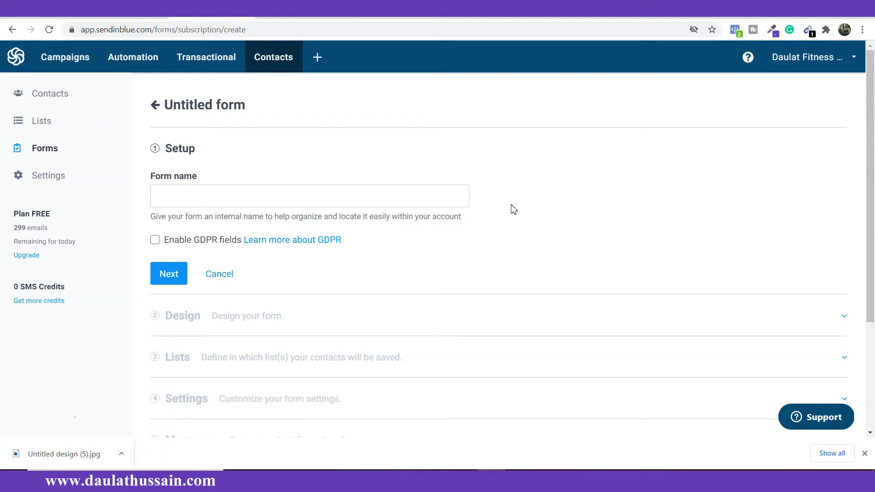
left_click(455, 189)
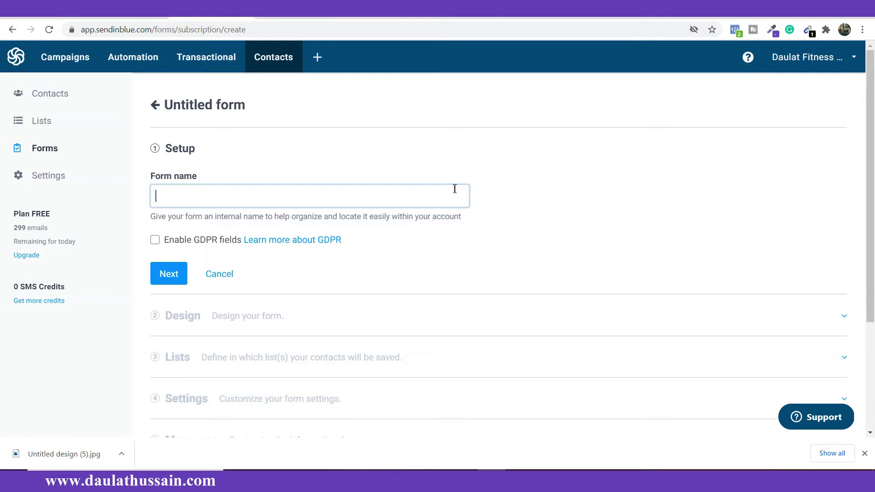
type("muscle gain diet")
left_click(170, 273)
Delete the Newsletter title block and the introductory text block from the form
scroll(542, 363, "down", 2)
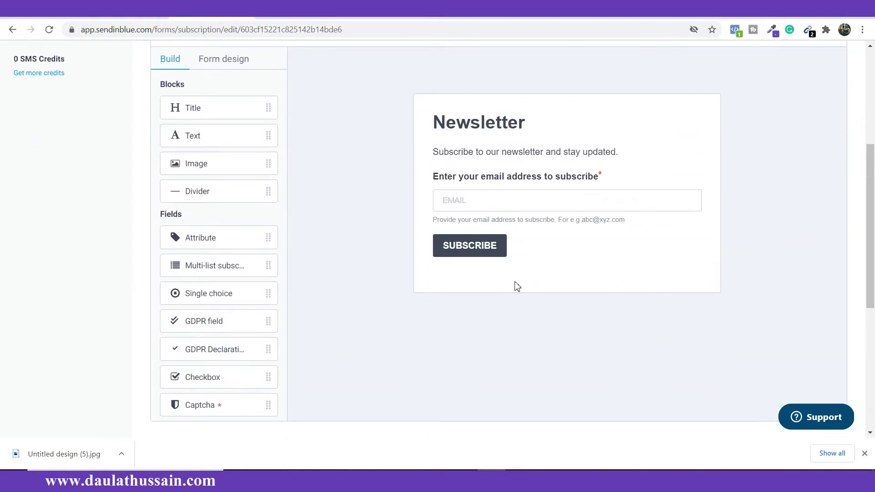
scroll(517, 286, "up", 1)
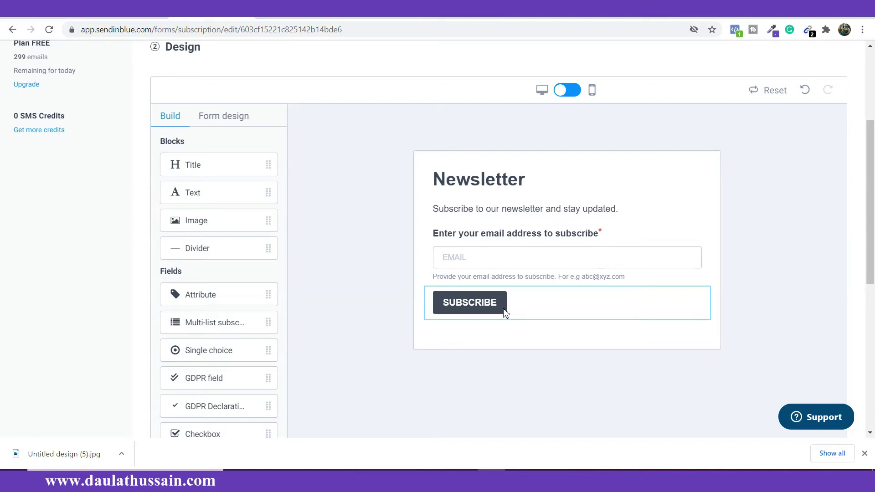
mouse_move(699, 187)
left_click(700, 160)
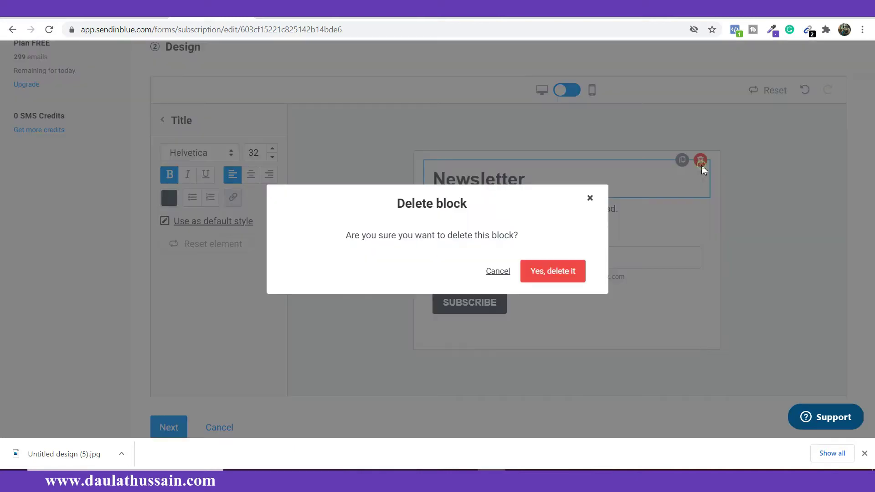
left_click(564, 267)
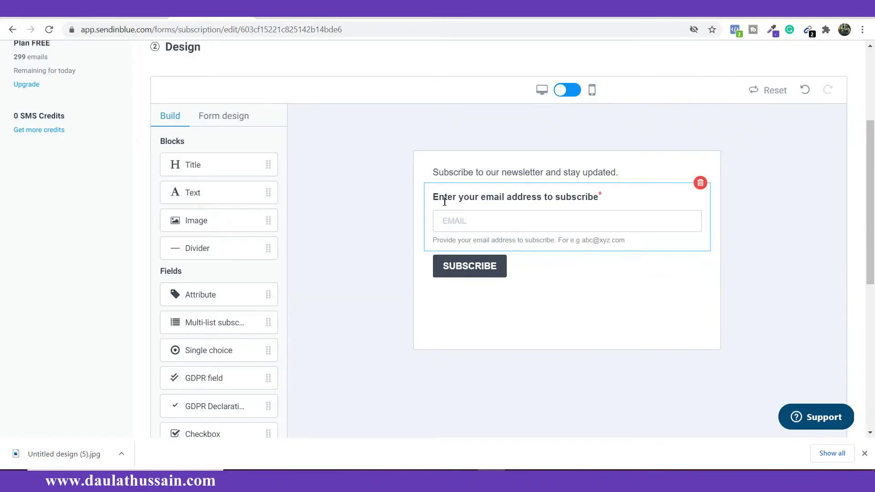
left_click(700, 161)
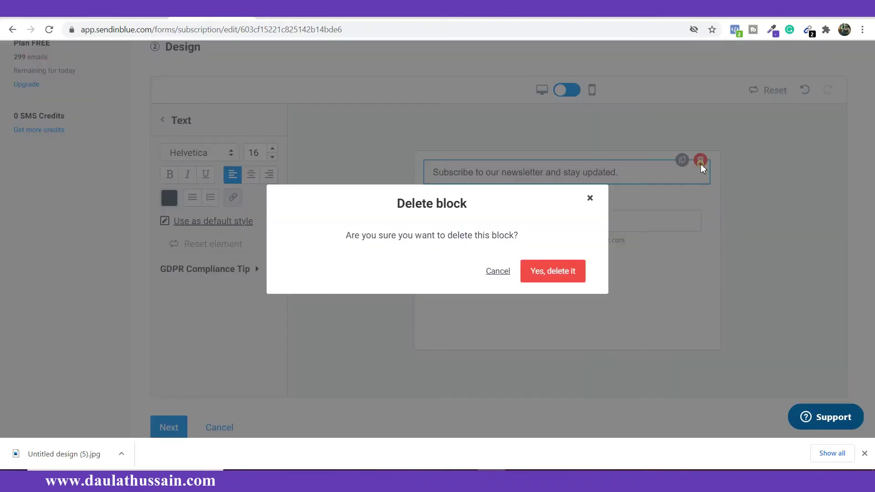
left_click(565, 274)
Try a title block reading "fffgf" above the email field and delete it again
scroll(594, 283, "down", 1)
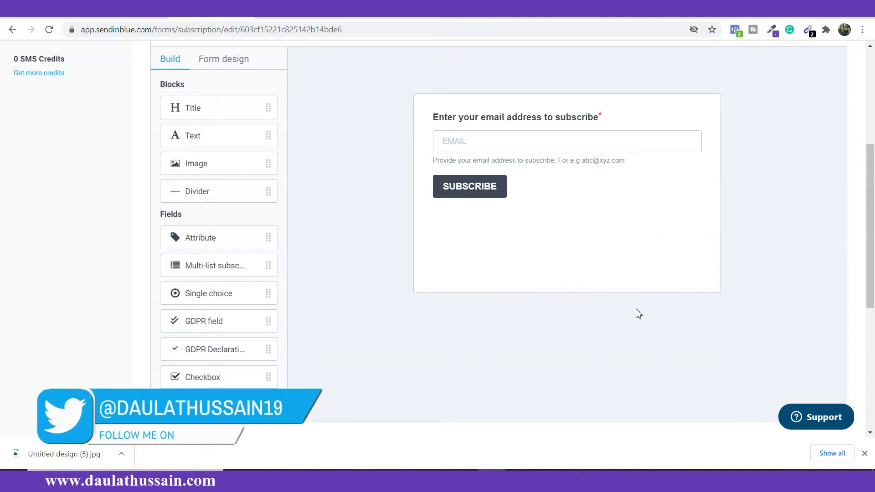
left_click_drag(214, 111, 495, 155)
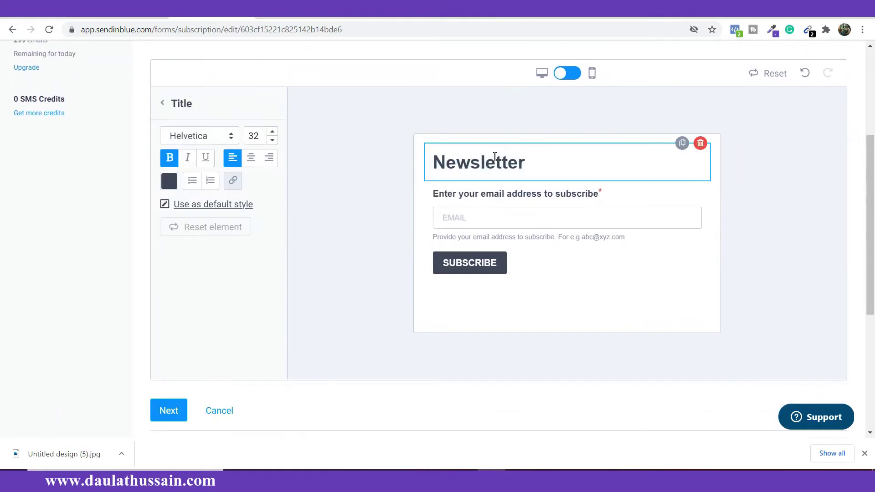
double_click(495, 157)
type("fffgf")
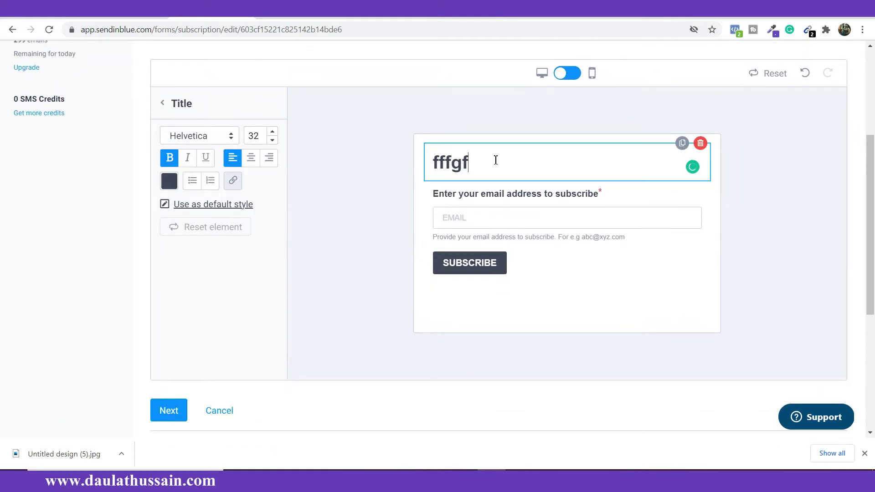
left_click(700, 143)
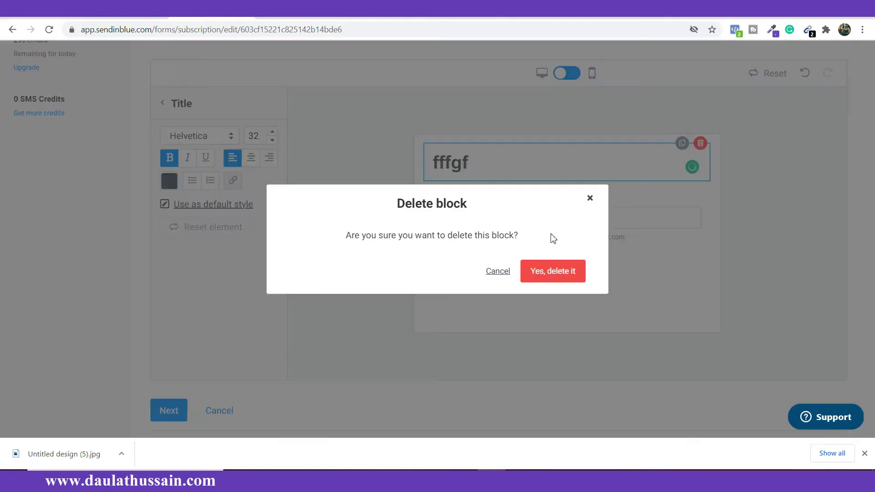
left_click(550, 272)
Try a text block in centred italic Garamond between the email field and the Subscribe button, and delete it again
left_click_drag(197, 175, 500, 244)
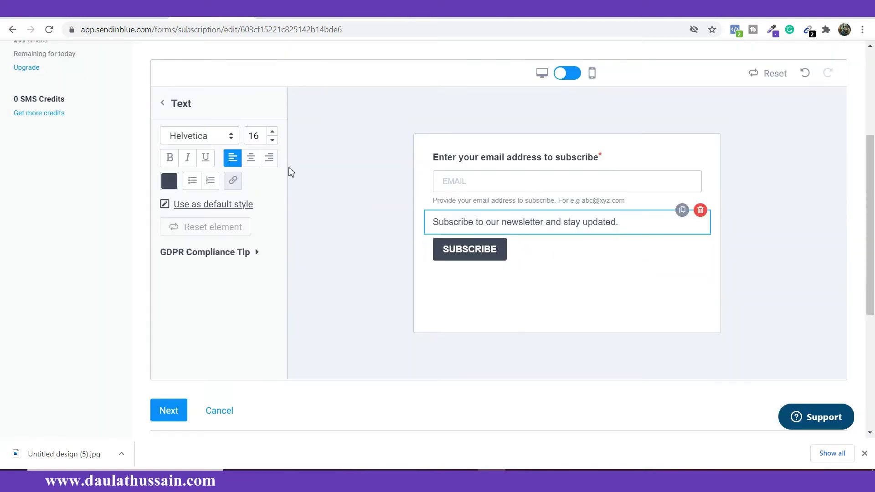
left_click(231, 142)
scroll(182, 230, "down", 3)
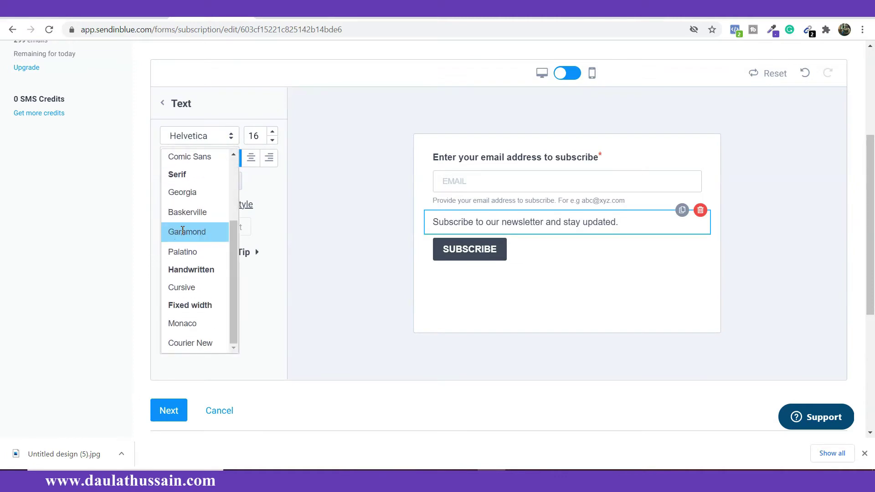
left_click(182, 230)
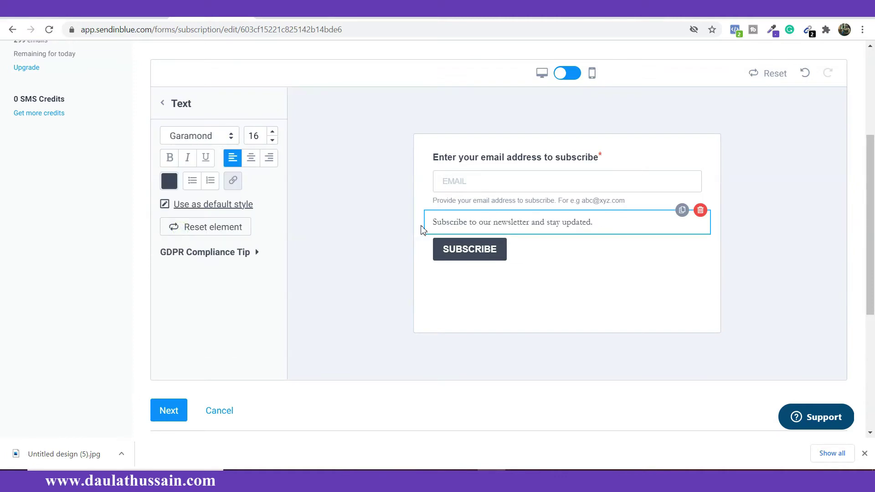
left_click(187, 158)
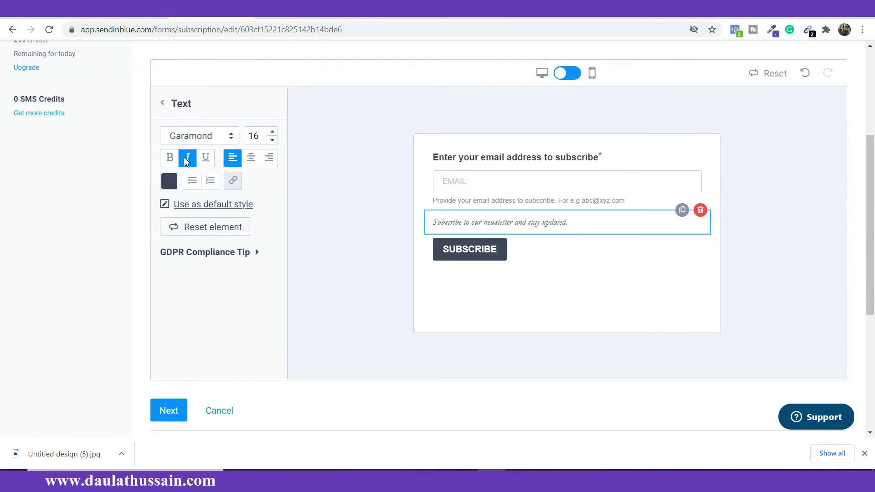
left_click(250, 164)
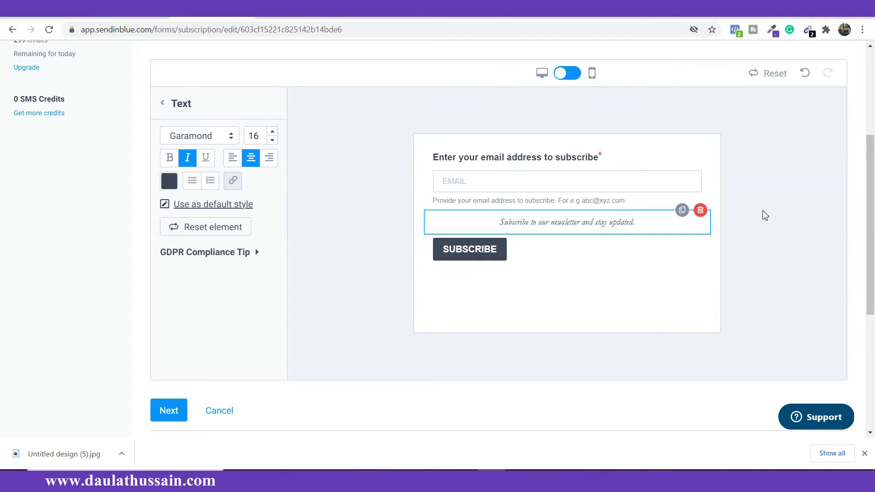
left_click(700, 210)
left_click(565, 272)
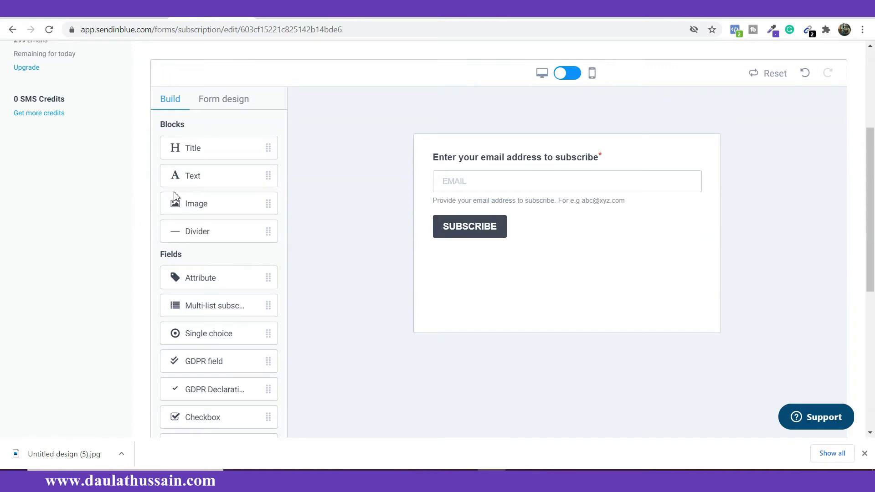
Add an image block to the form, browse the image gallery, and place the block above the email field
left_click_drag(231, 203, 513, 255)
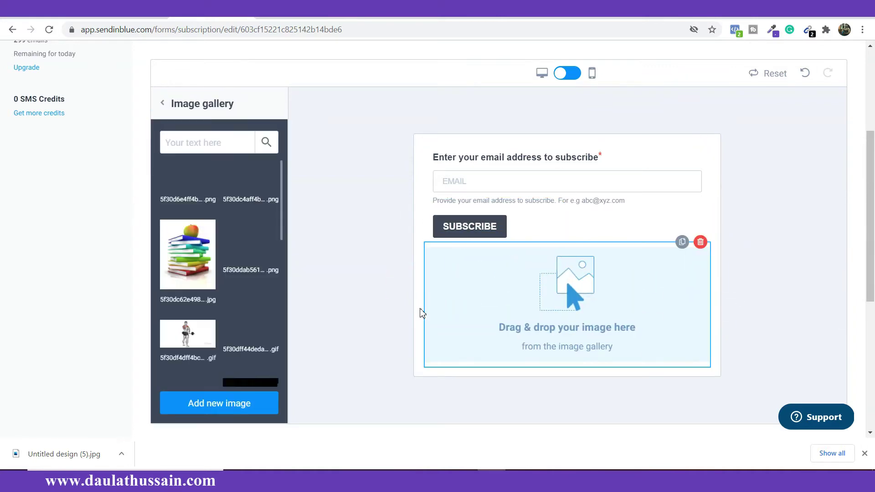
scroll(210, 249, "down", 5)
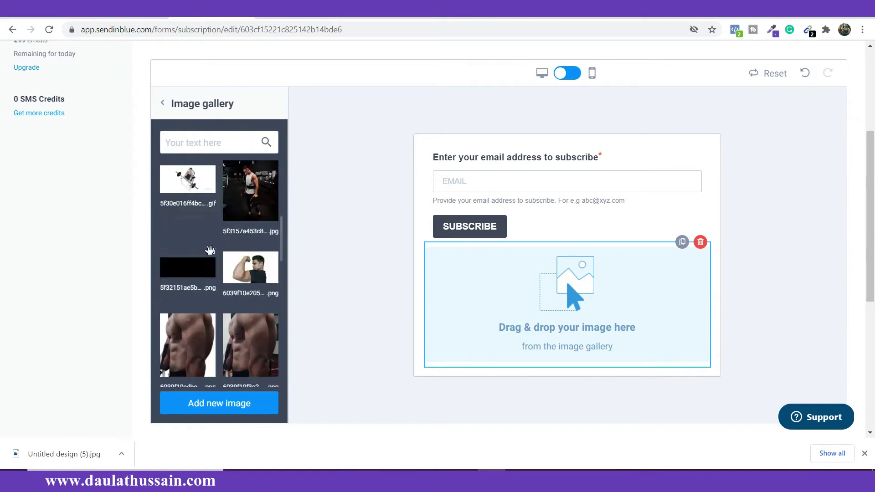
scroll(210, 249, "up", 10)
scroll(485, 312, "down", 2)
scroll(527, 277, "down", 1)
left_click_drag(669, 272, 569, 196)
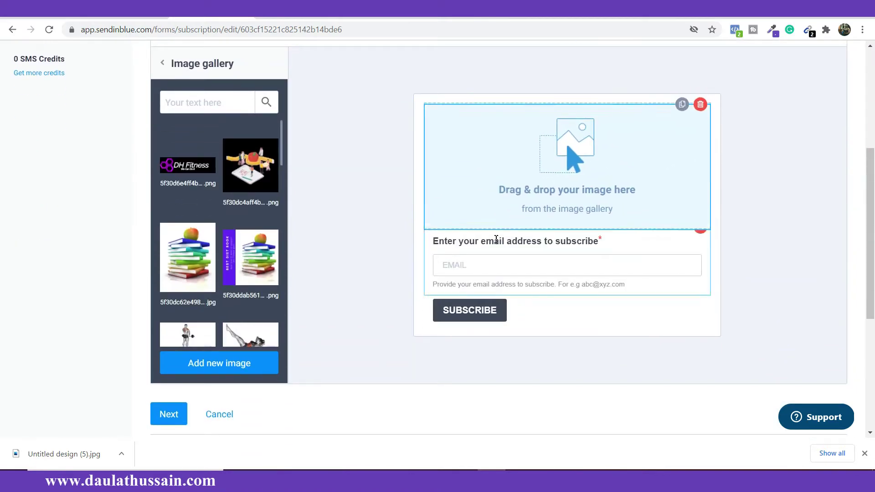
Examine the background and container settings of the form design
left_click(407, 208)
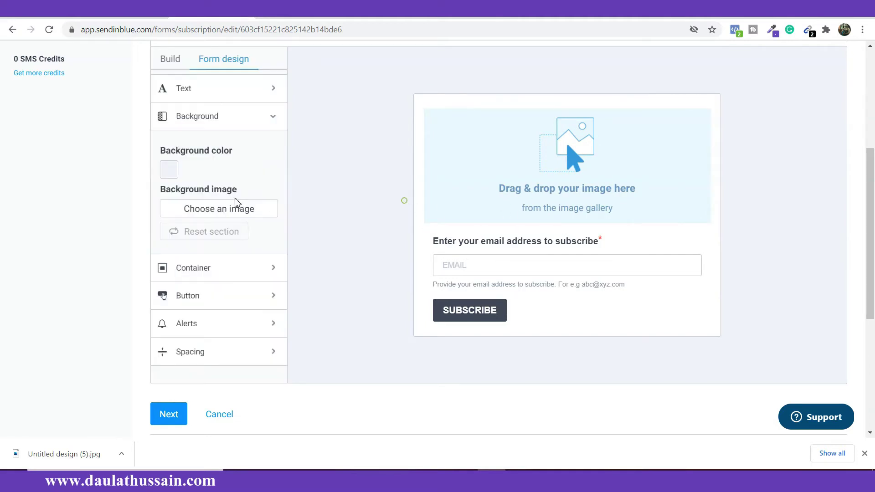
left_click(276, 122)
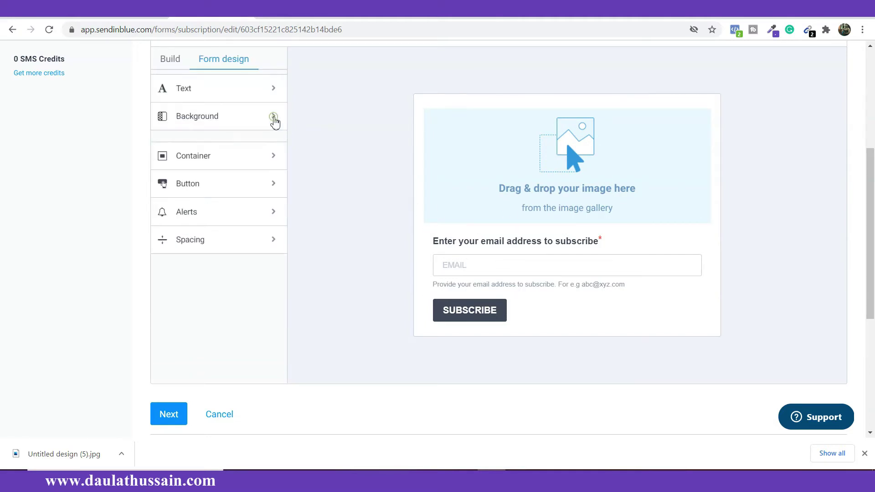
left_click(223, 150)
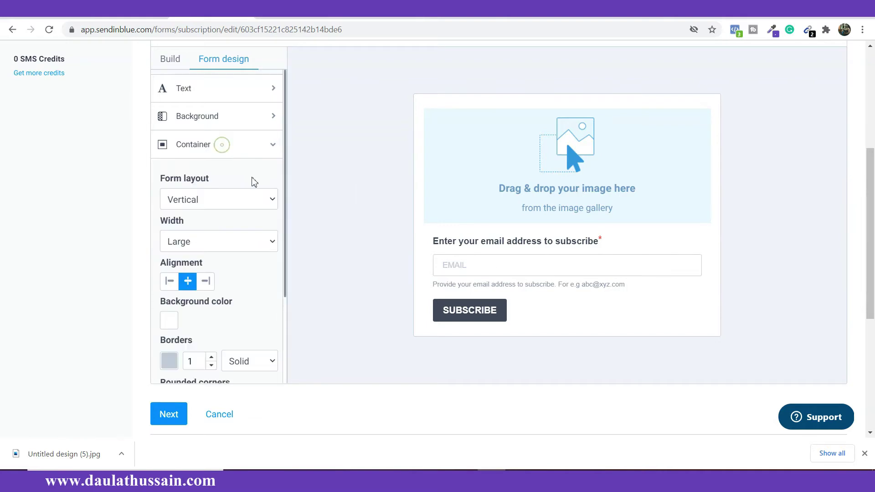
scroll(262, 196, "down", 3)
scroll(273, 205, "up", 2)
scroll(649, 189, "up", 2)
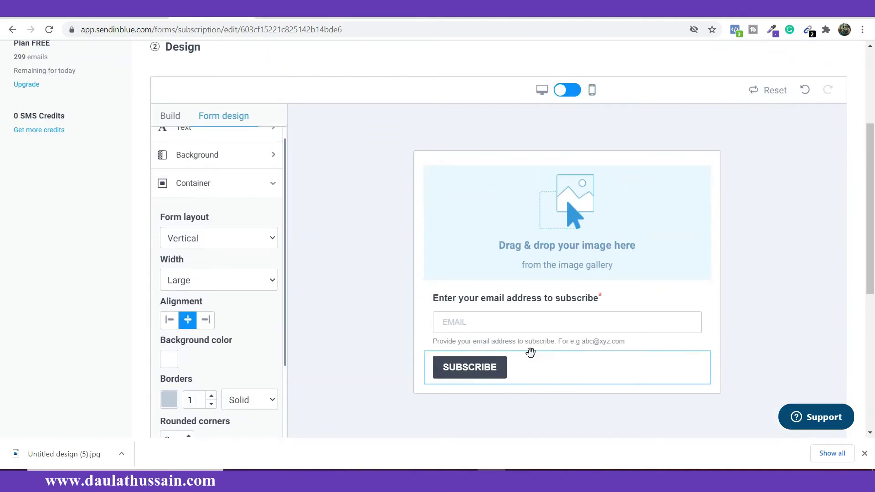
Try the Horizontal form layout and set it back to Vertical
left_click(269, 241)
left_click(253, 267)
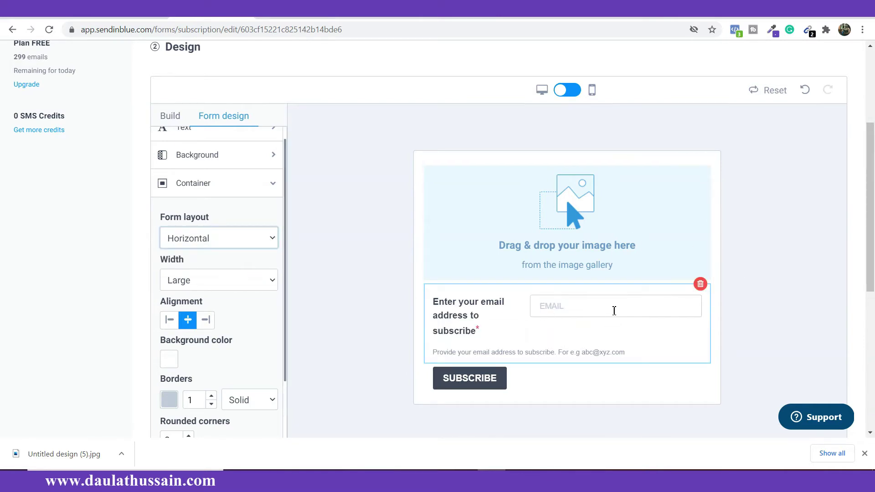
left_click(271, 280)
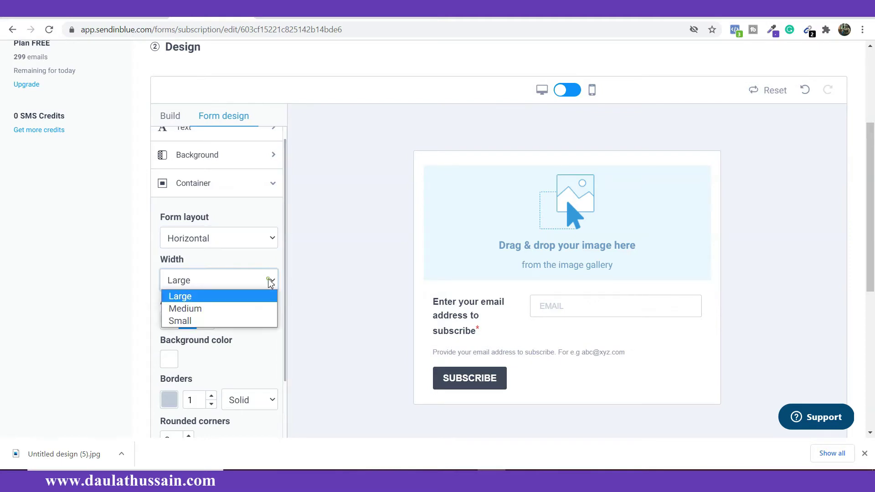
left_click(254, 242)
left_click(242, 251)
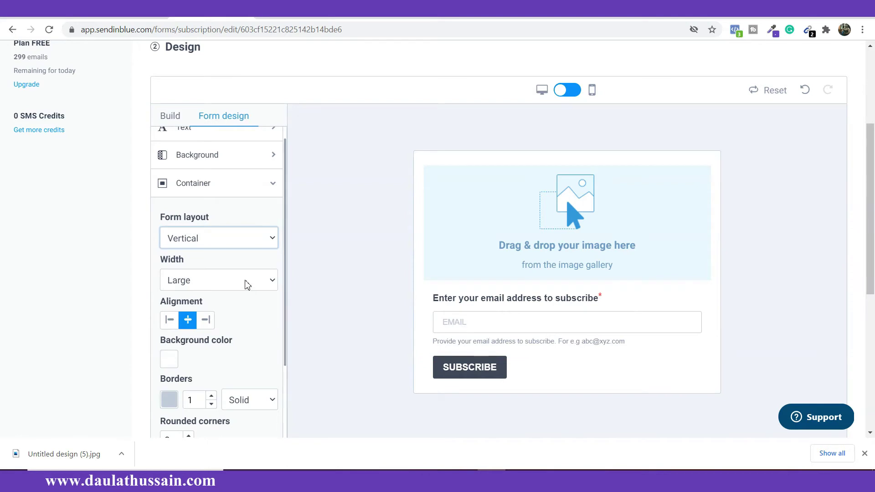
Try the Small container width and set it back to Large
left_click(261, 280)
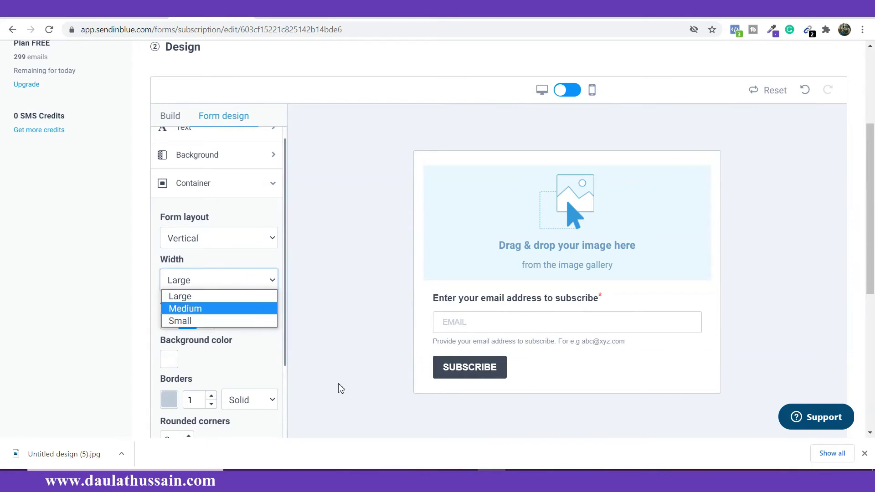
left_click(220, 323)
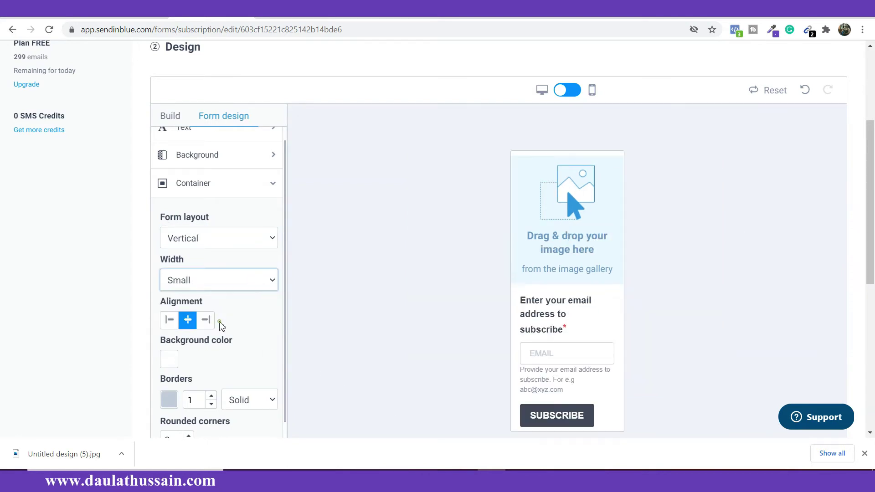
left_click(227, 281)
left_click(214, 296)
Try the Medium container width, return it to Large, and review the remaining container settings
left_click(239, 274)
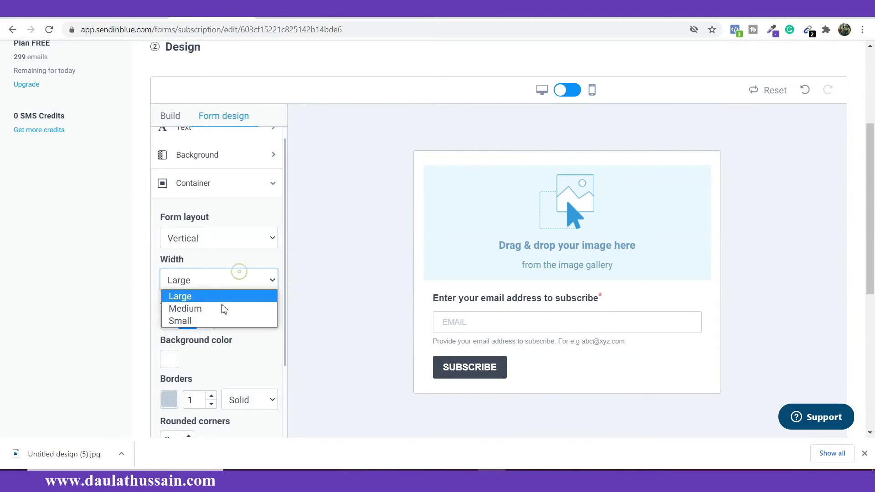
left_click(224, 310)
left_click(394, 273)
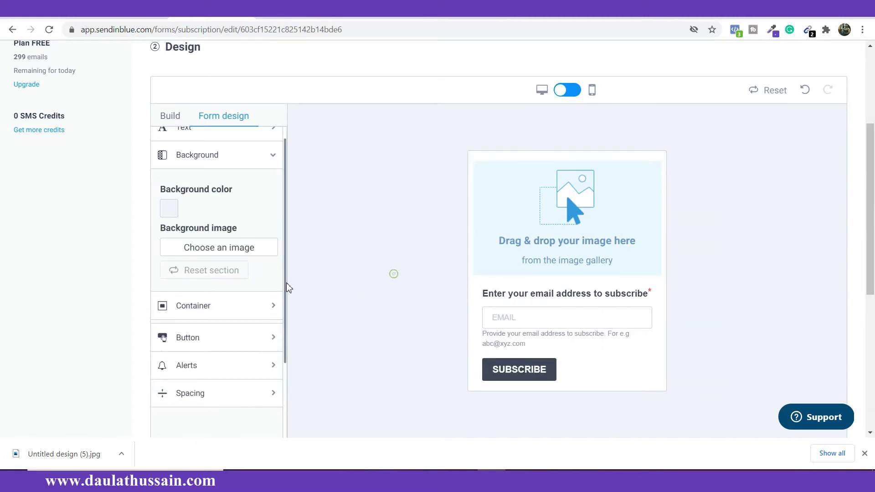
left_click(195, 314)
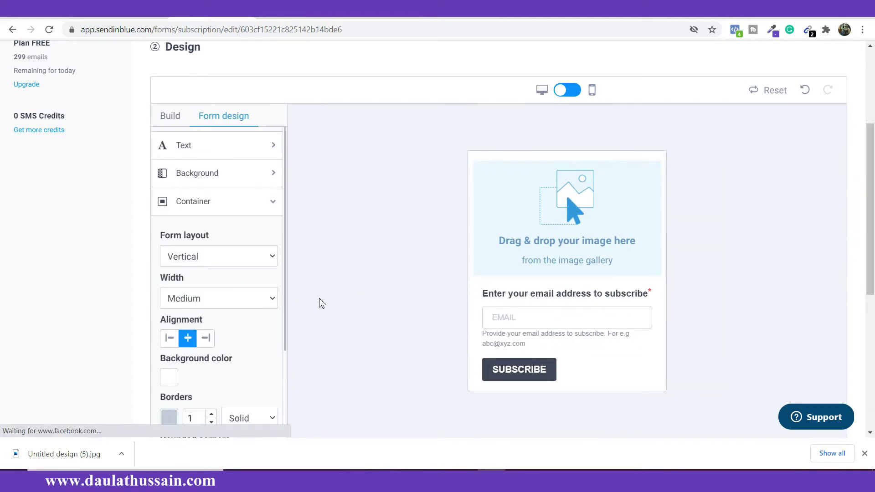
left_click(266, 299)
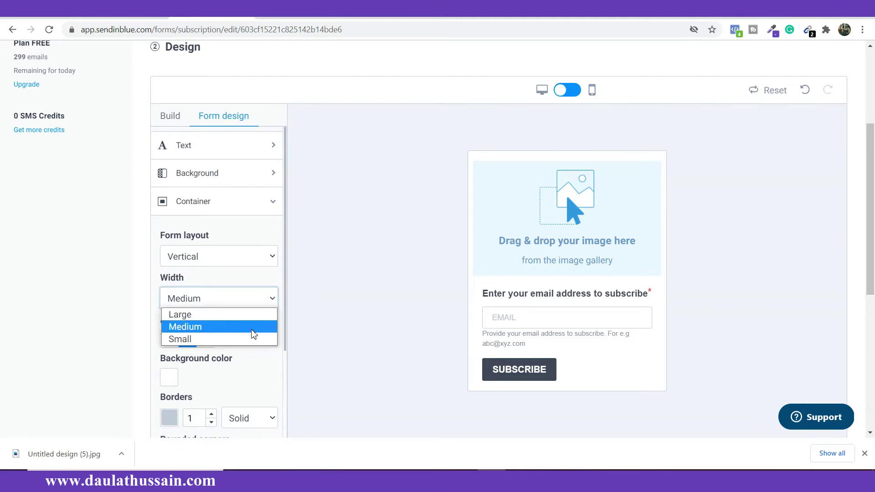
key("Up")
key("Return")
scroll(270, 323, "down", 2)
scroll(270, 326, "down", 3)
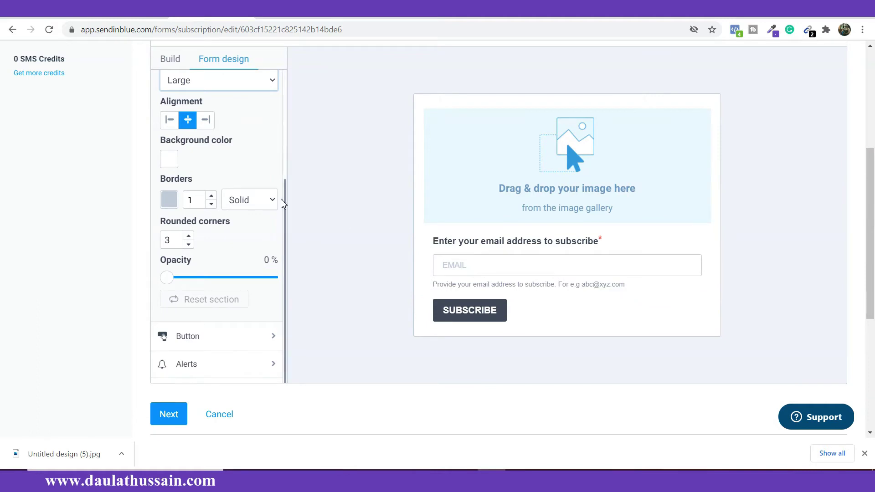
Set the form container's background color to #6847BC
left_click(169, 158)
left_click_drag(212, 178, 270, 204)
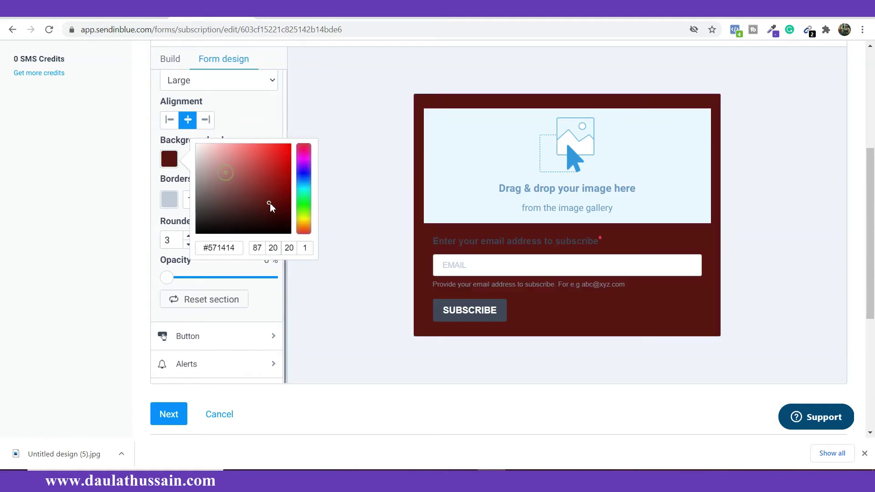
left_click(238, 186)
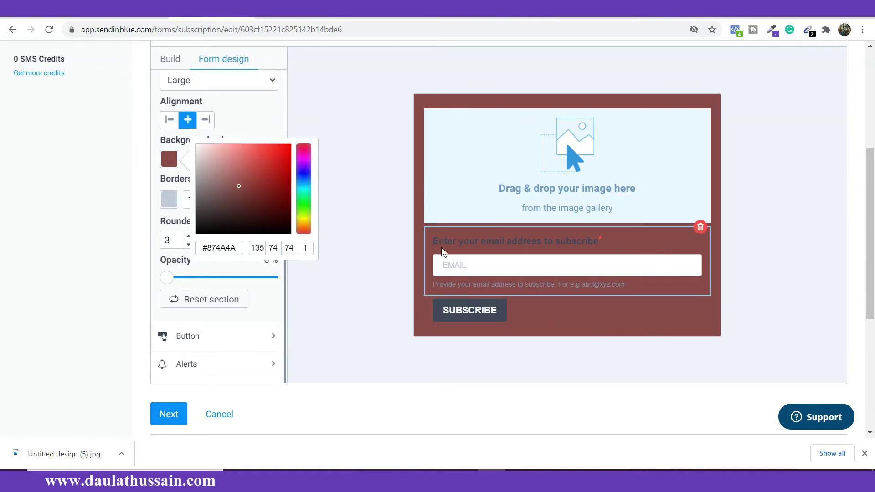
double_click(213, 249)
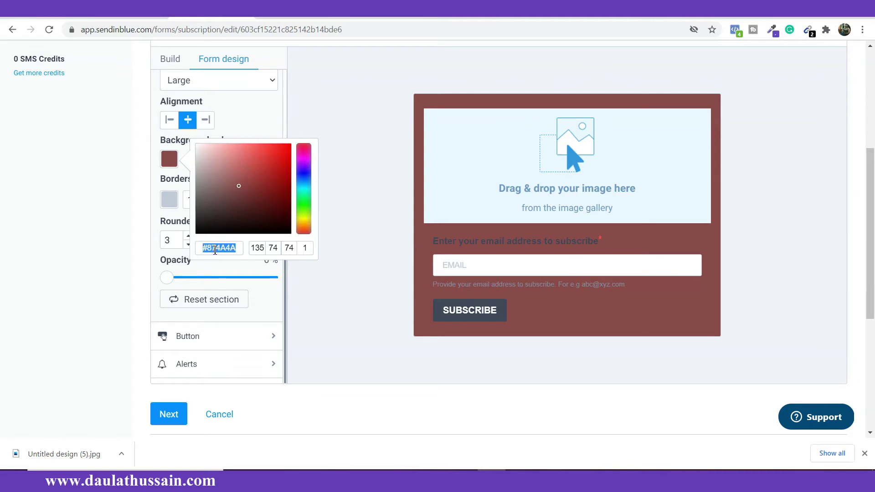
type("V")
key("BackSpace")
type("#6847BC")
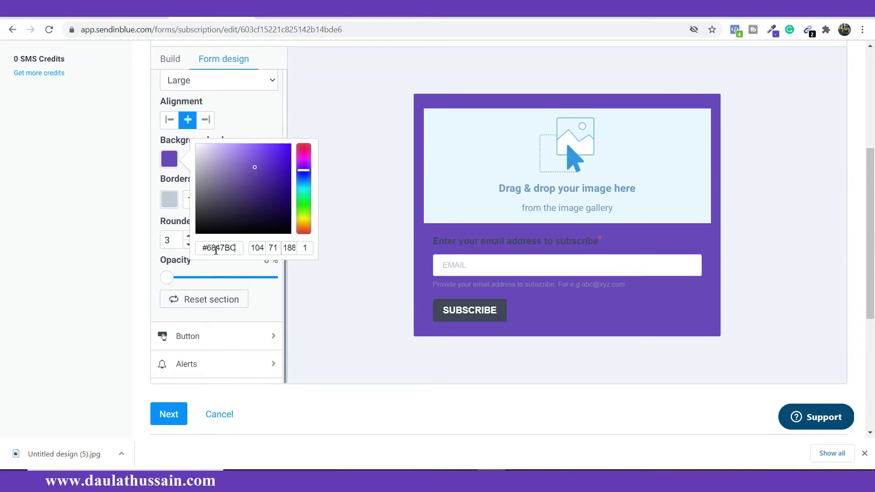
left_click(369, 293)
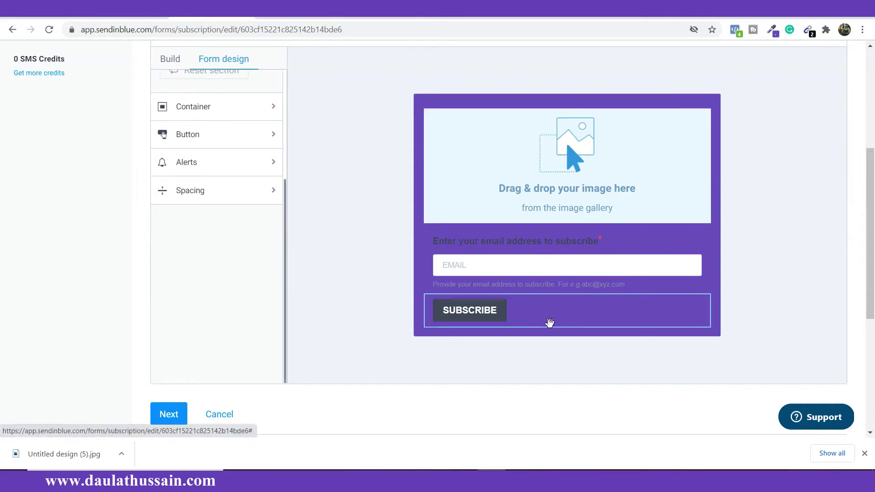
Examine the design settings of the Subscribe button
left_click(580, 319)
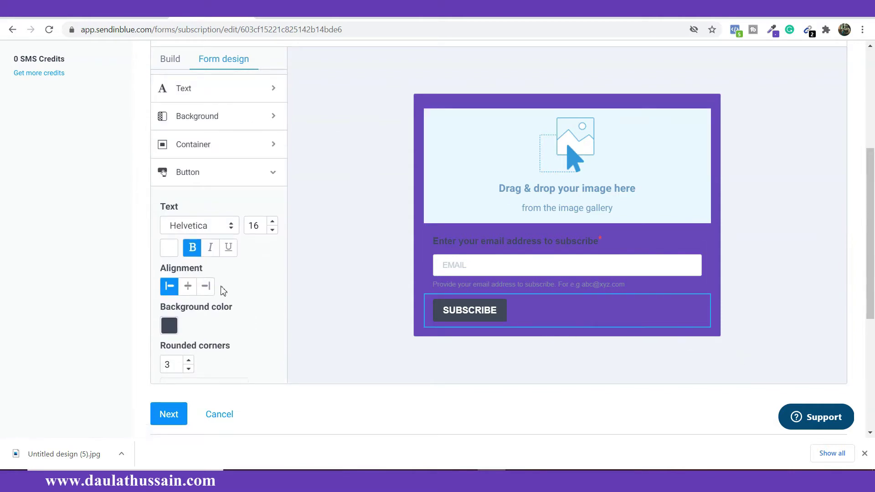
scroll(223, 291, "down", 1)
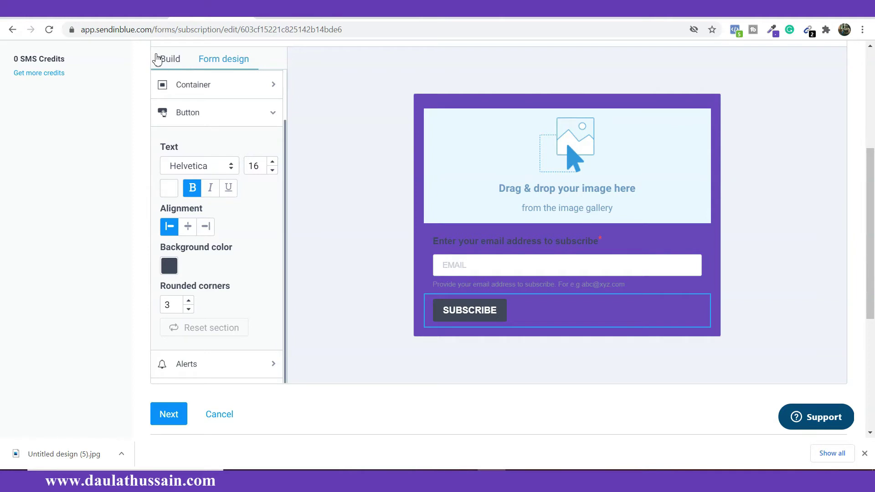
Add a divider between the image placeholder and the email field, and try the Dashed line style on it
left_click(157, 59)
scroll(237, 227, "down", 1)
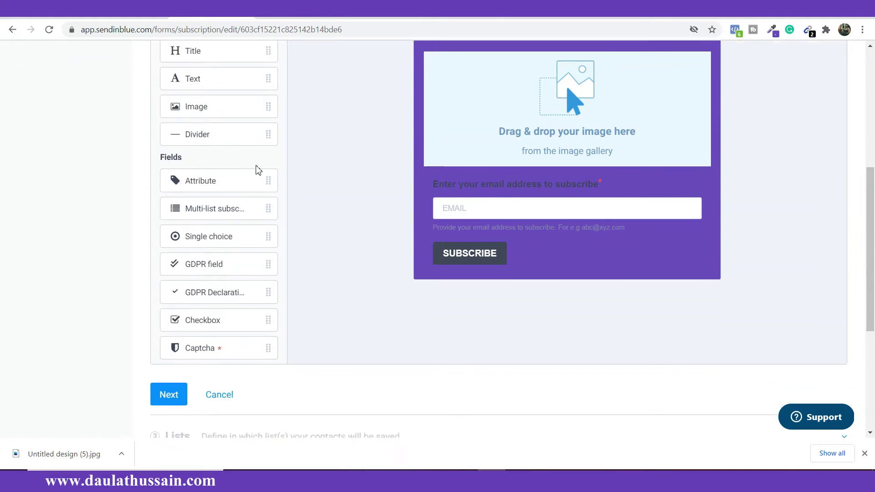
left_click_drag(201, 135, 674, 225)
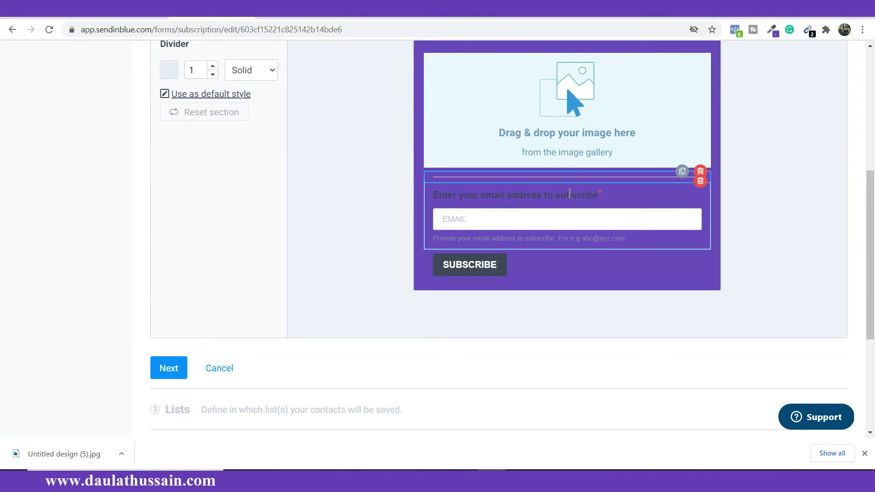
left_click(272, 73)
left_click(258, 97)
left_click(268, 74)
left_click(250, 110)
Try a thicker line for the divider and return its thickness to 1
left_click(213, 67)
left_click(213, 67)
left_click(214, 67)
left_click(214, 67)
left_click(213, 67)
left_click(214, 67)
left_click(213, 75)
left_click(212, 74)
left_click(213, 74)
left_click(212, 74)
left_click(213, 74)
left_click(213, 74)
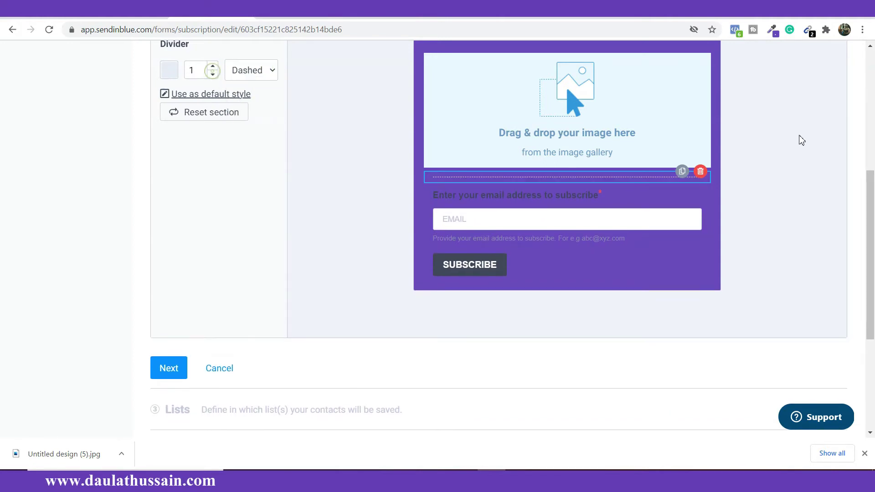
Delete the divider and hide the email field's label and help text
left_click(700, 171)
left_click(568, 272)
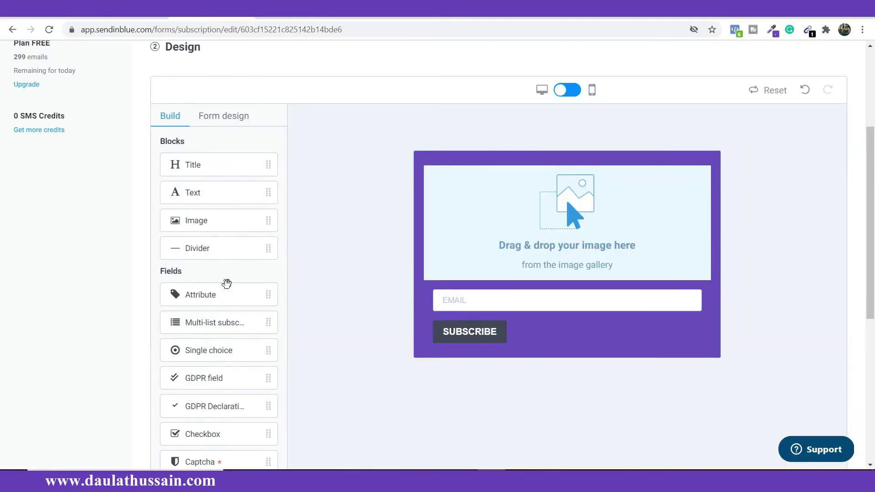
Add an attribute field between the image placeholder and the email field, using the FIRSTNAME attribute
scroll(227, 283, "down", 1)
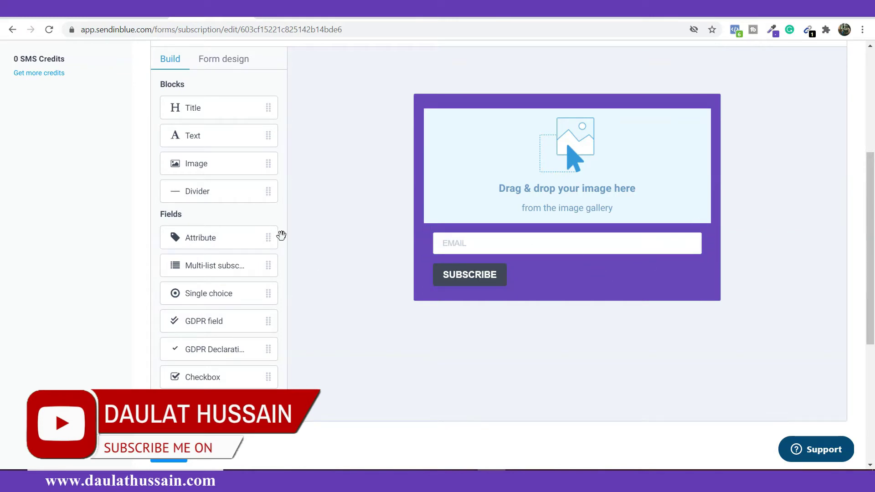
left_click_drag(220, 234, 451, 255)
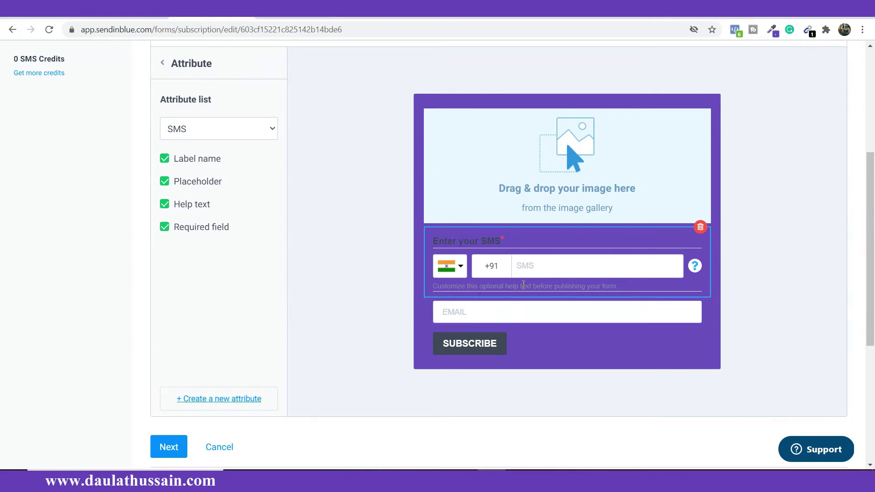
left_click(256, 124)
left_click(254, 169)
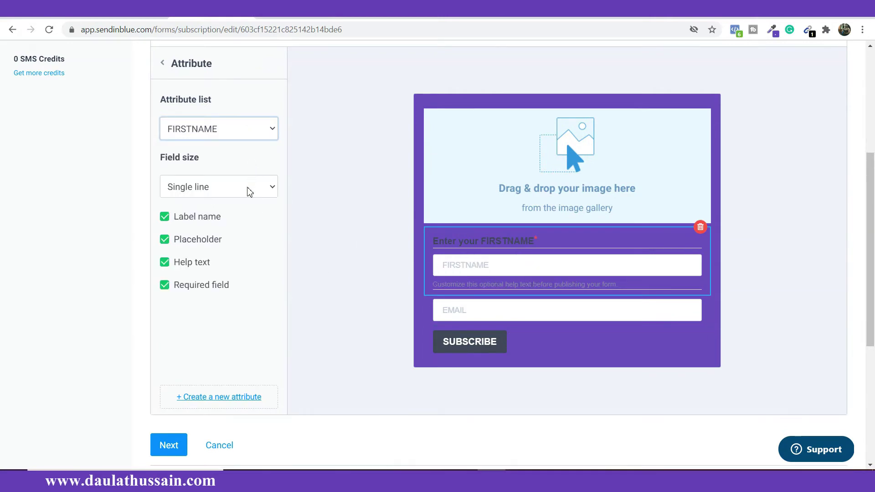
left_click(268, 130)
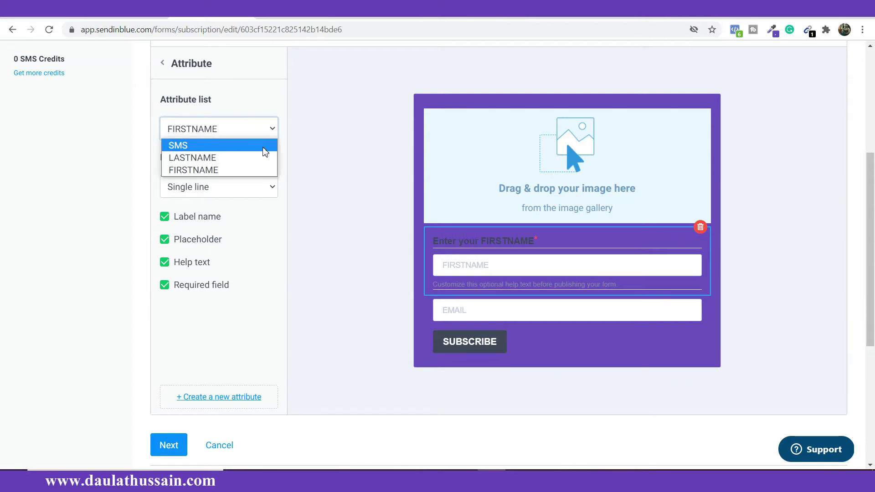
left_click(265, 172)
Try the Multi lines field size for the FIRSTNAME field and set it back to Single line
left_click(271, 187)
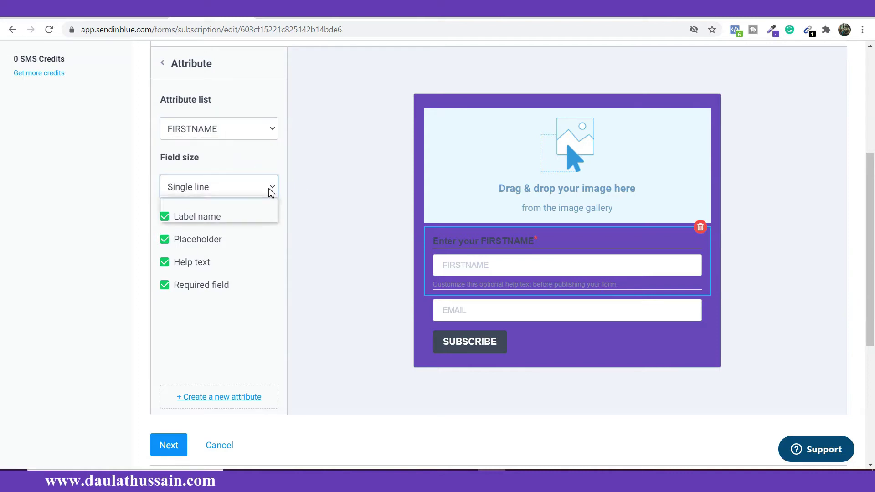
left_click(258, 214)
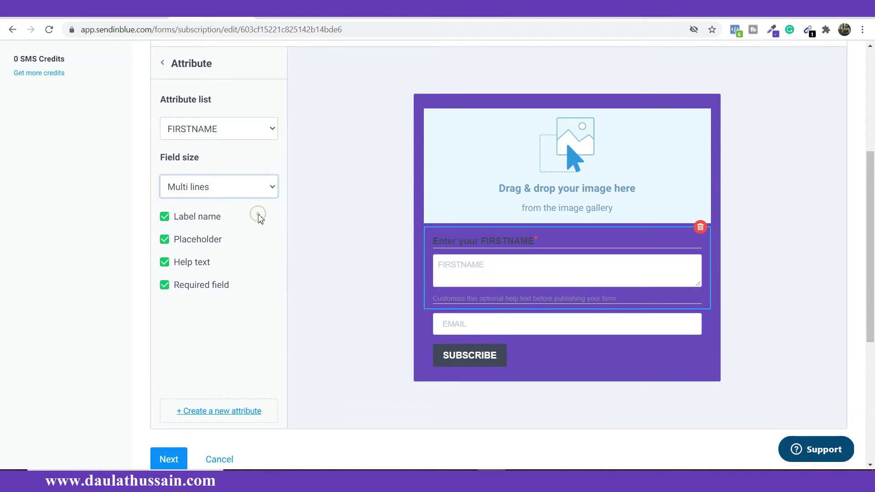
left_click(264, 187)
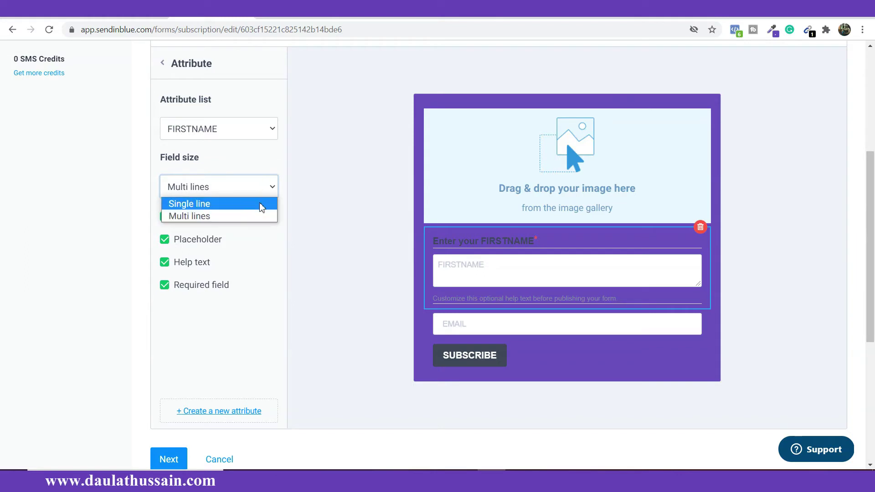
left_click(262, 206)
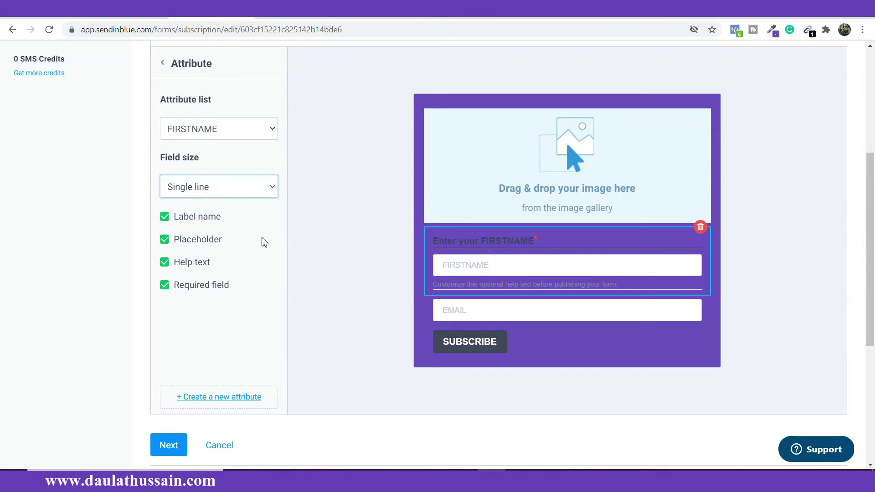
Hide the label name and help text of the FIRSTNAME field, and select the email field
left_click(165, 218)
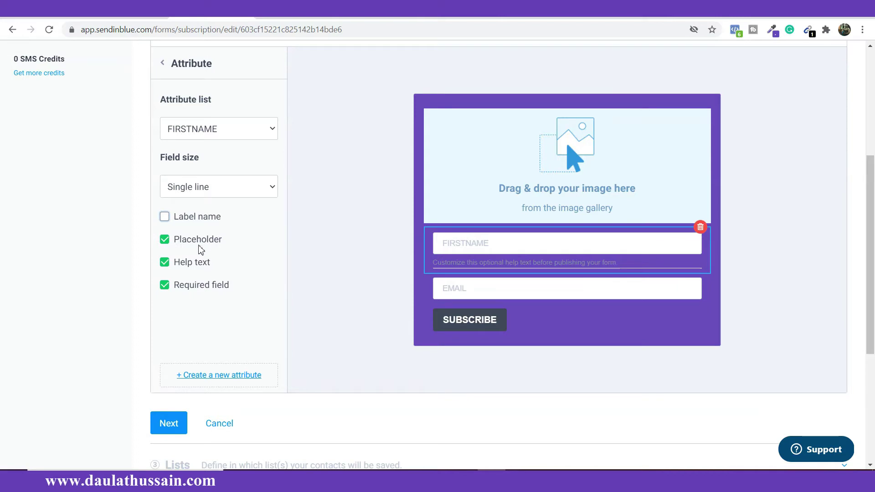
left_click(168, 263)
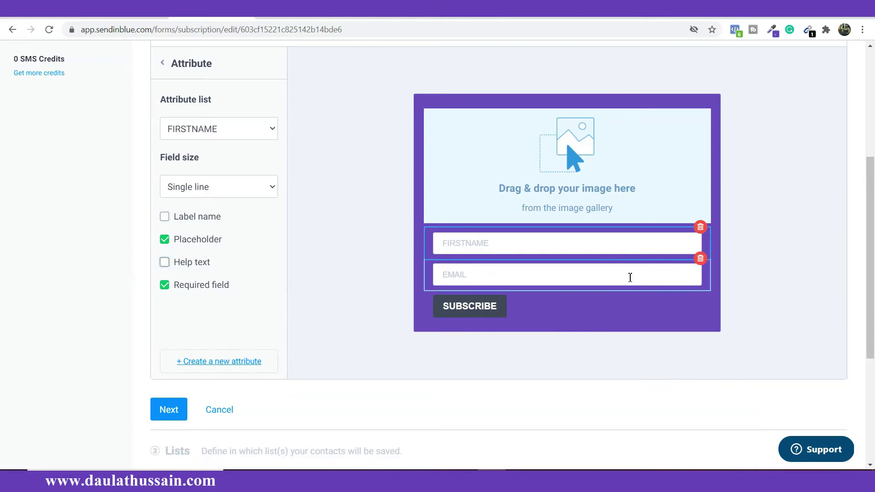
left_click(630, 277)
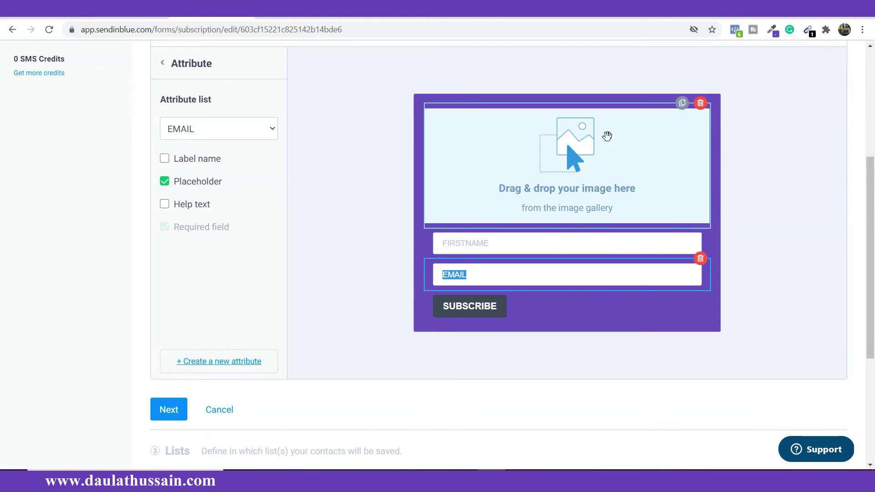
Fill the form's image placeholder with the "Welcome DH Fitness, Your Muscle Gain Diet" banner from the image gallery
left_click(609, 157)
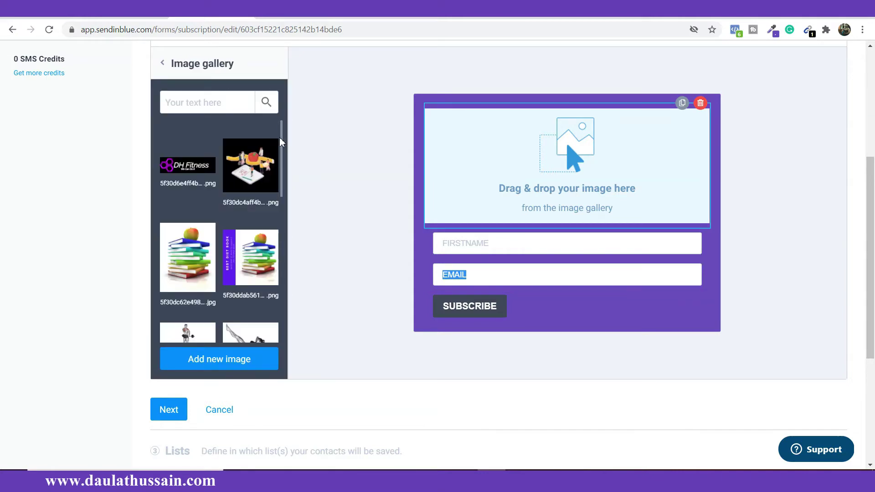
left_click(203, 363)
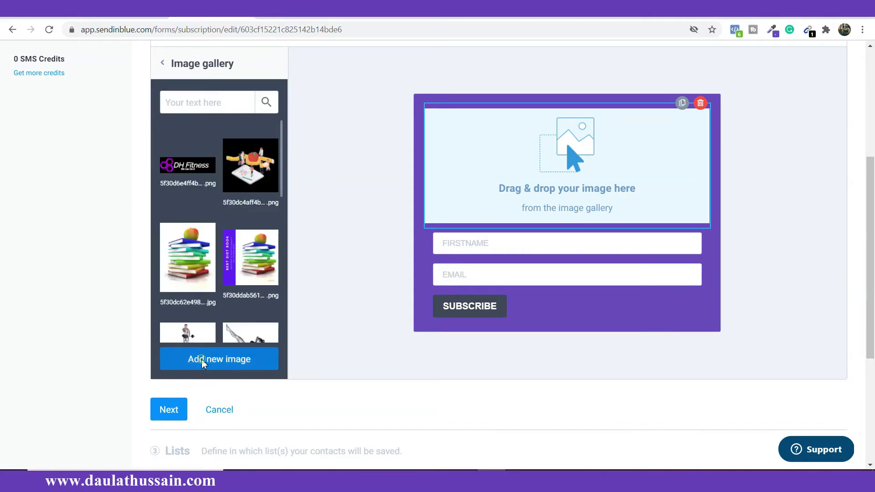
double_click(229, 225)
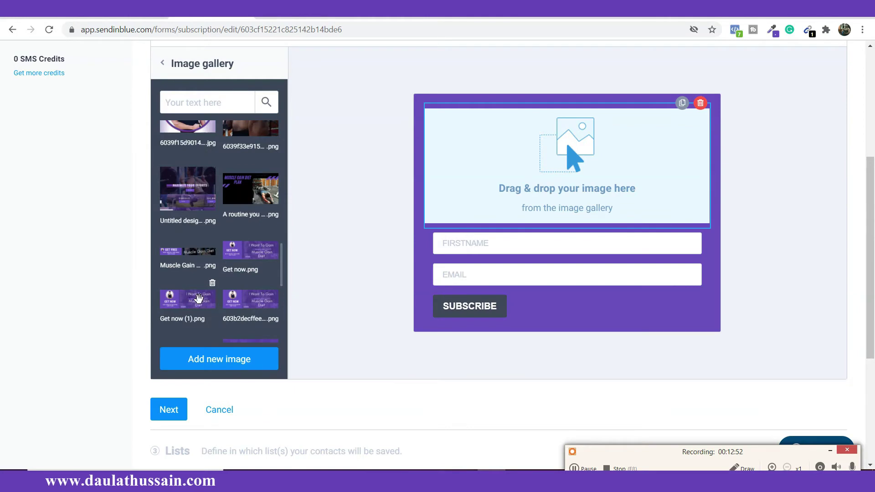
scroll(231, 280, "down", 2)
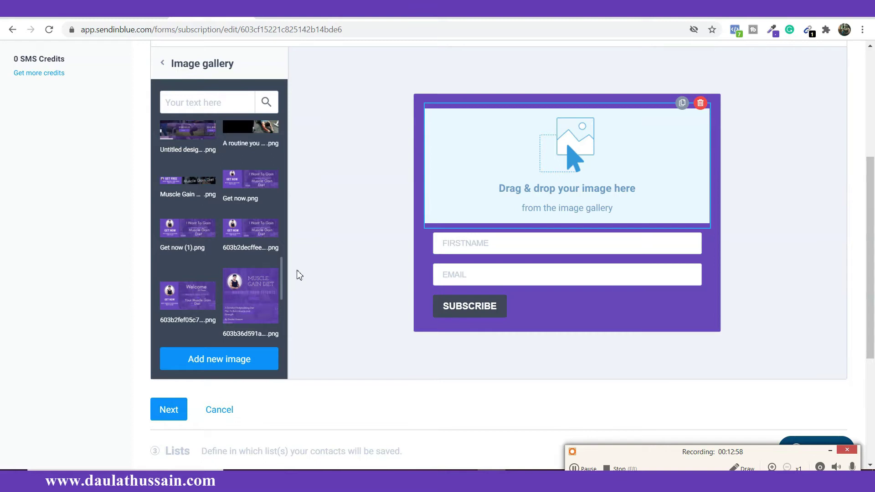
left_click_drag(210, 290, 527, 230)
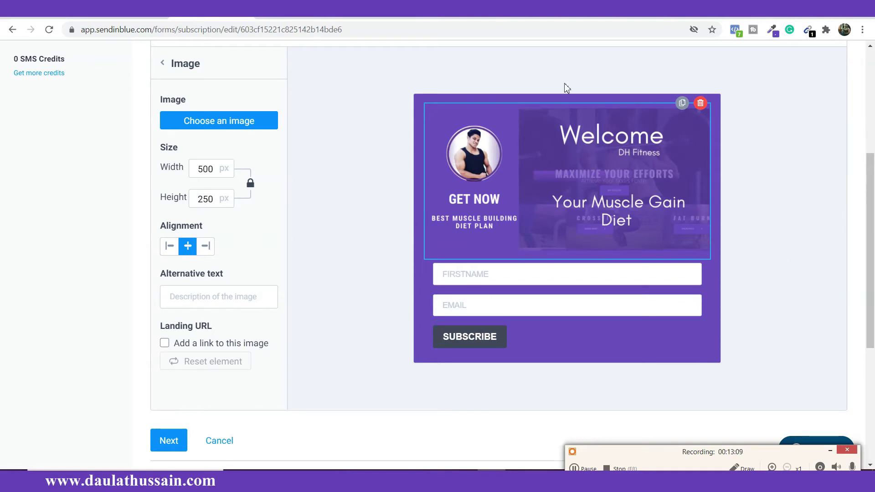
Set the form's background image to the "Maximize your efforts" JPG picture from the image gallery
scroll(338, 260, "up", 3)
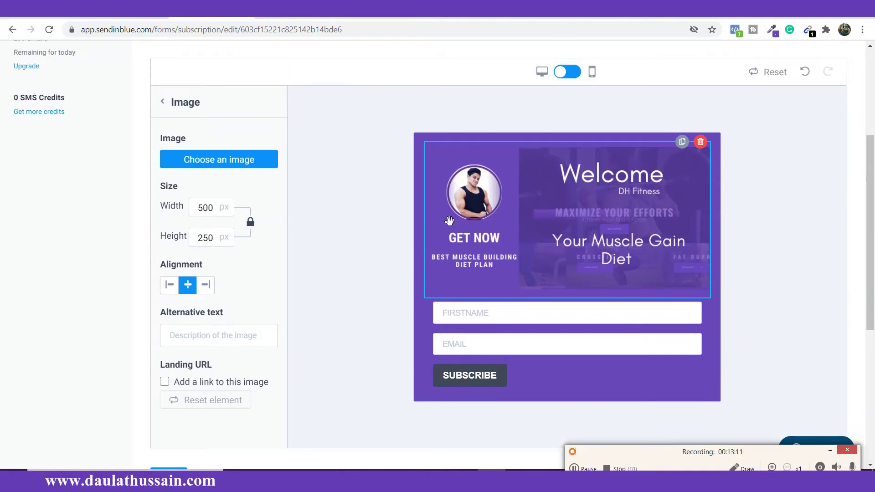
left_click(173, 181)
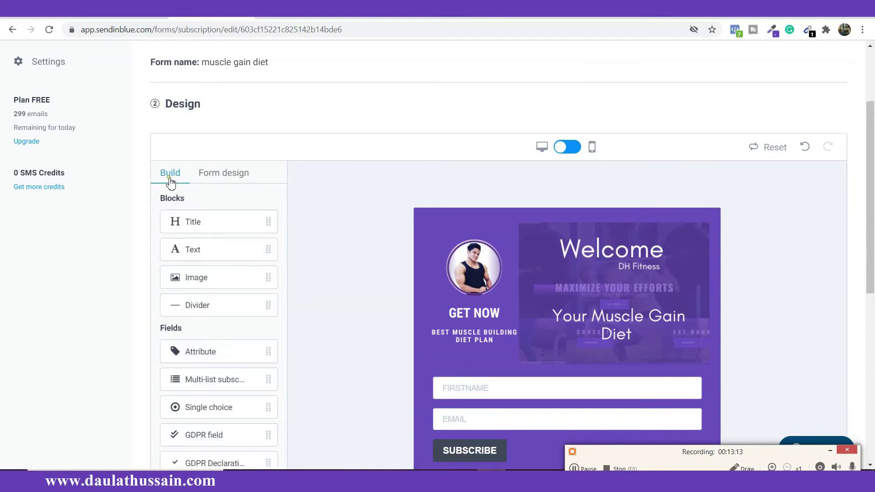
left_click(235, 181)
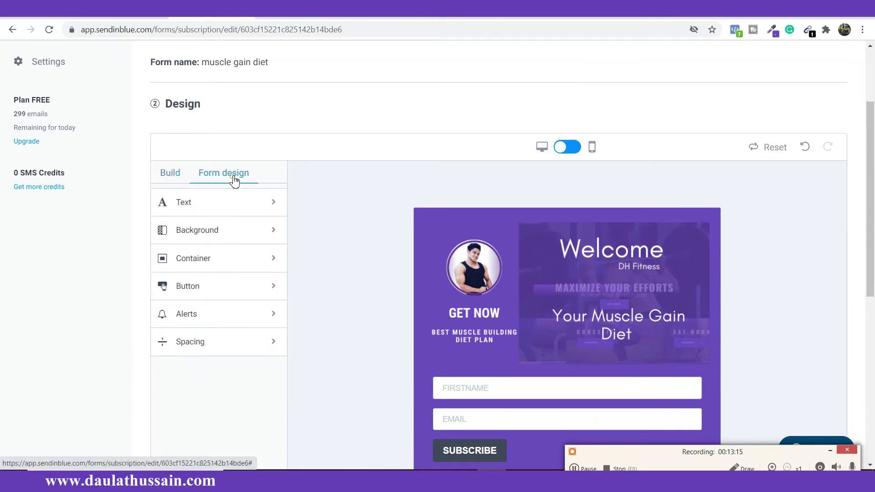
left_click(249, 238)
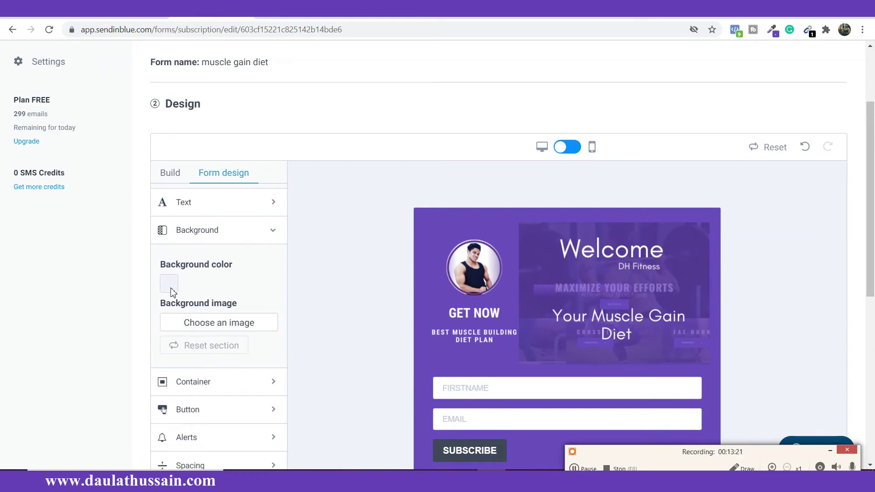
scroll(451, 251, "down", 2)
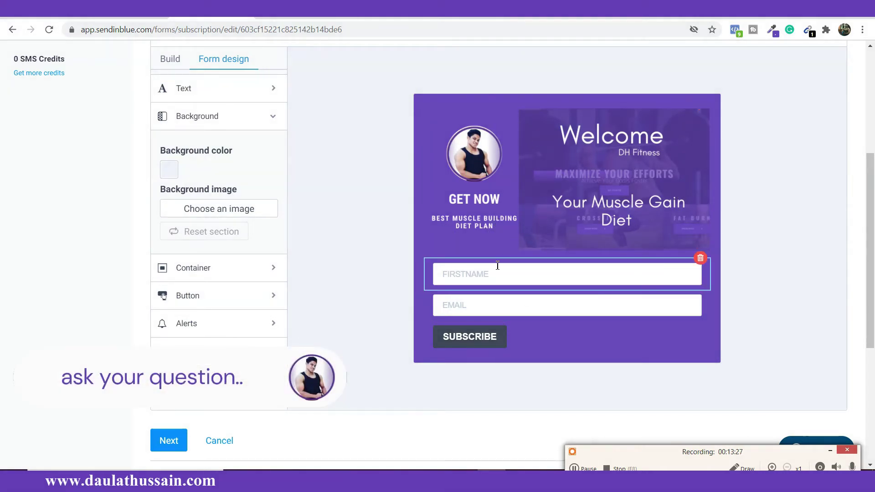
scroll(365, 207, "up", 1)
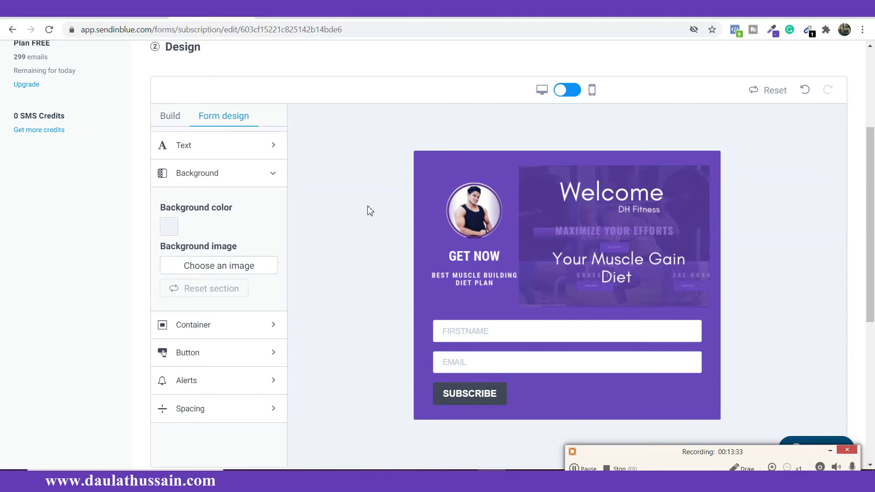
left_click(259, 266)
scroll(256, 266, "down", 10)
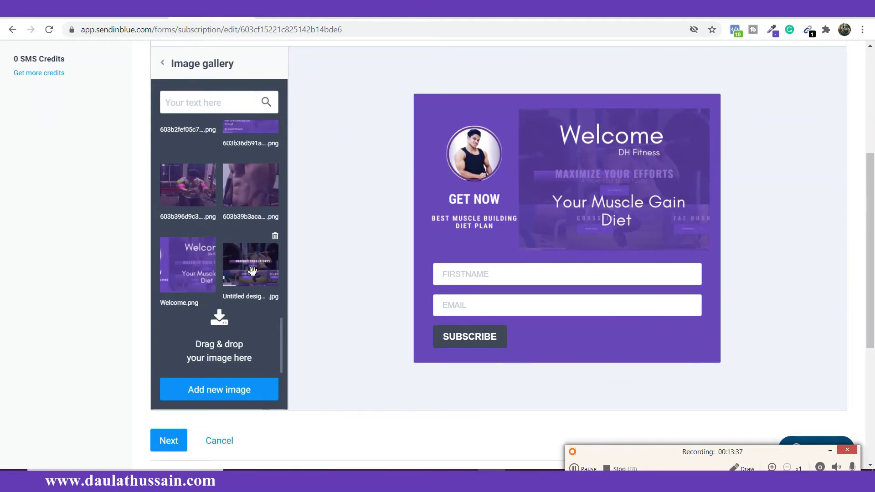
left_click_drag(252, 270, 328, 221)
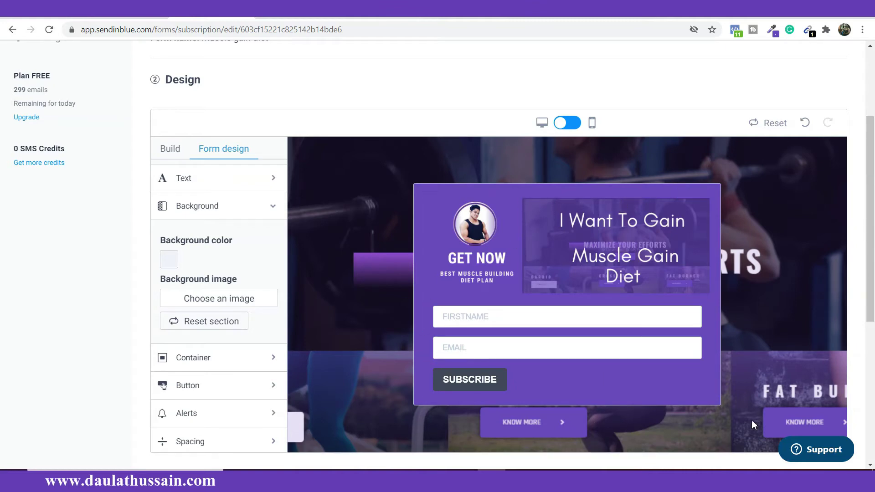
scroll(228, 336, "down", 3)
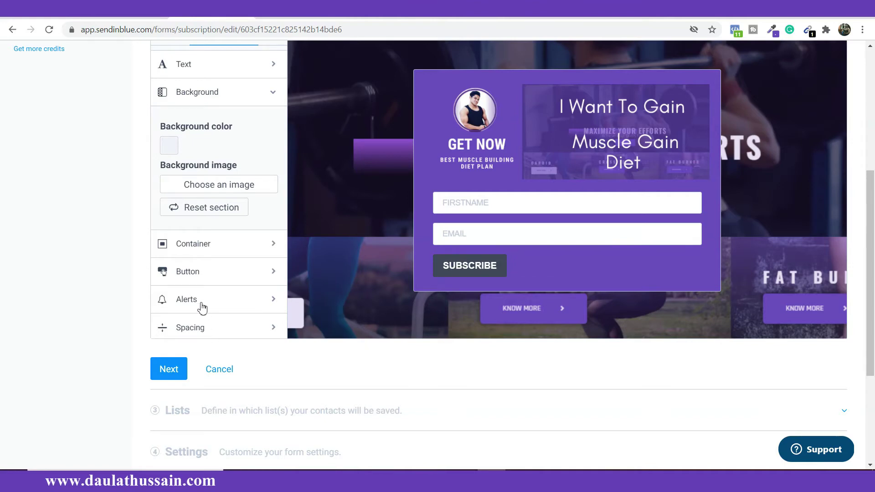
left_click(166, 304)
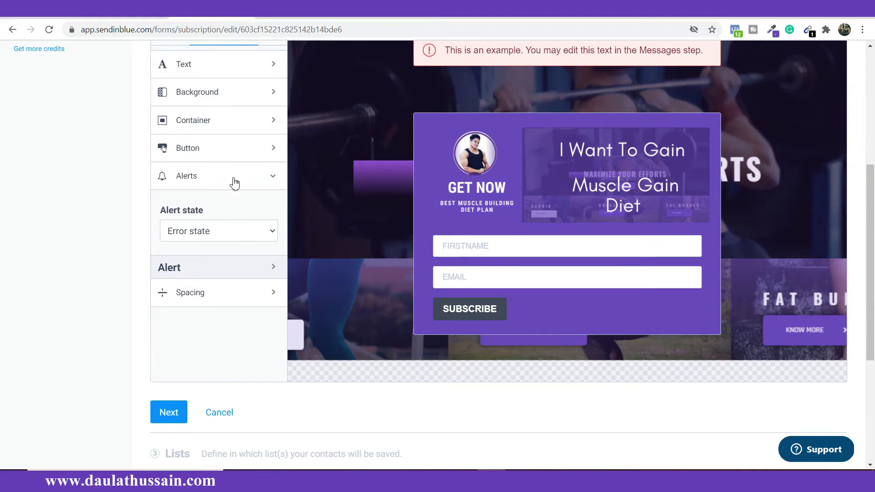
left_click(233, 178)
scroll(190, 189, "up", 1)
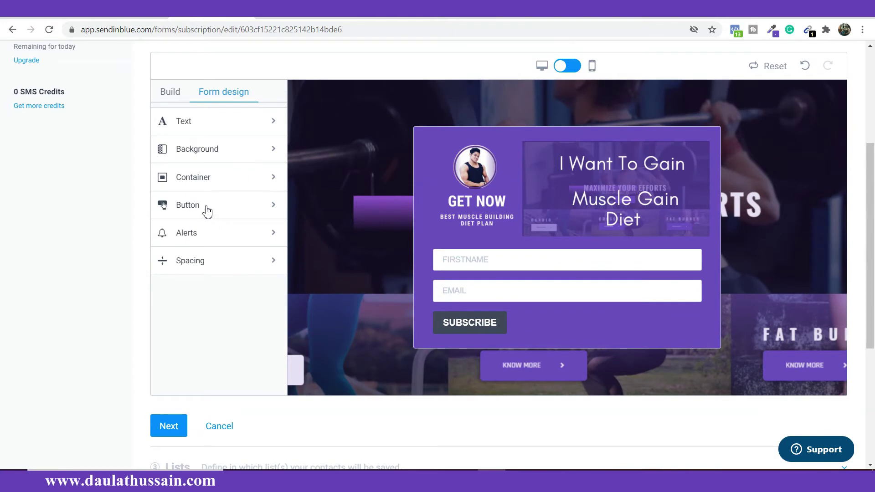
Replace the label of the form's SUBSCRIBE button with "Get Now"
left_click(207, 208)
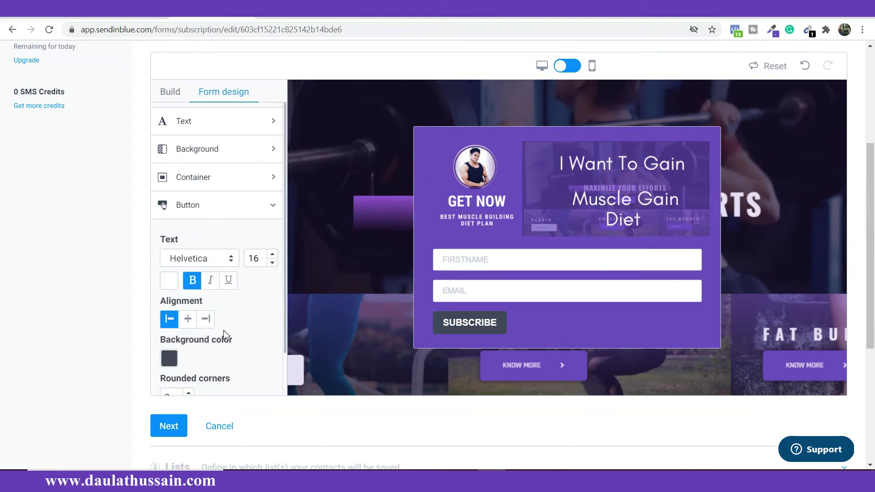
double_click(475, 325)
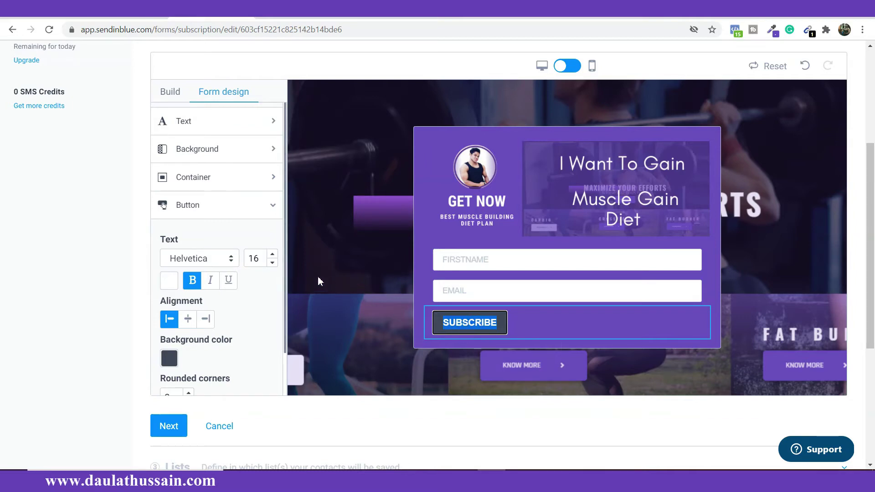
scroll(184, 273, "down", 2)
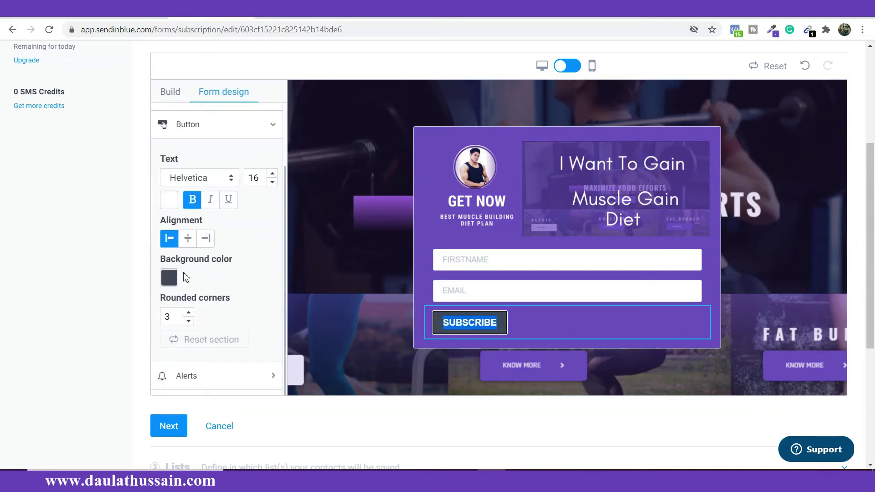
scroll(219, 295, "up", 2)
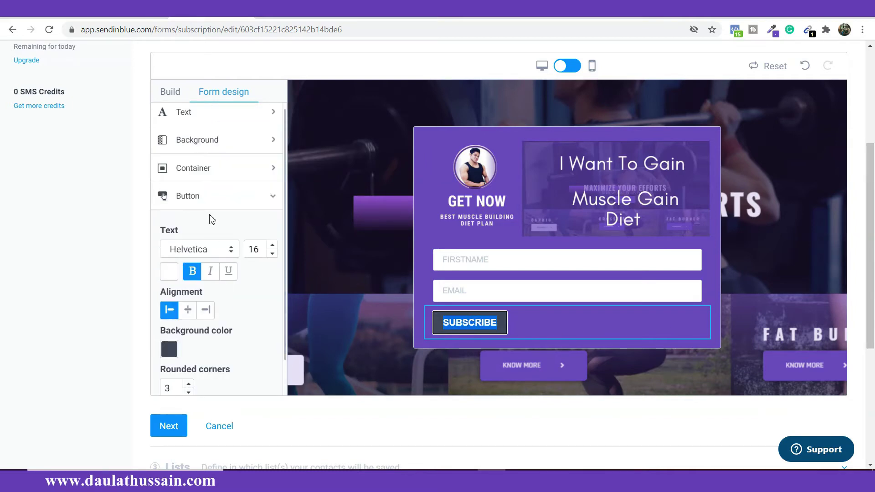
left_click(498, 321)
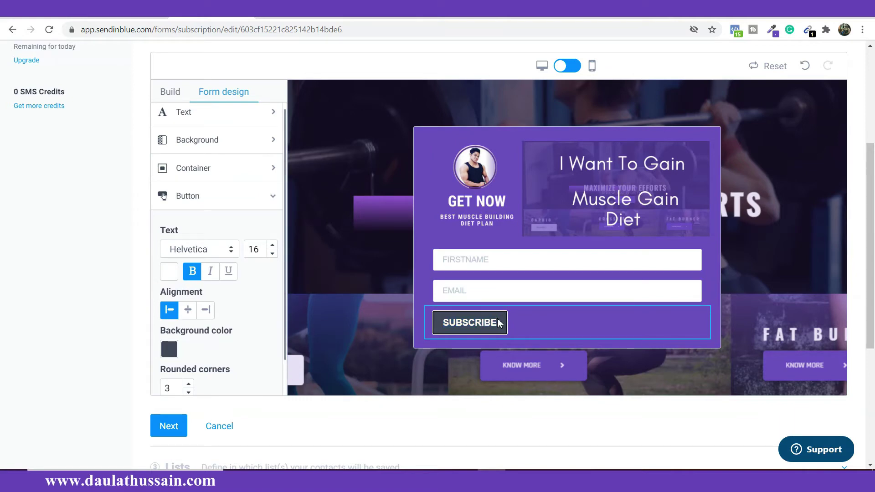
key("BackSpace")
key("BackSpace")
key("BackSpace")
key("BackSpace")
key("BackSpace")
key("BackSpace")
key("BackSpace")
key("BackSpace")
key("BackSpace")
type("Get Now")
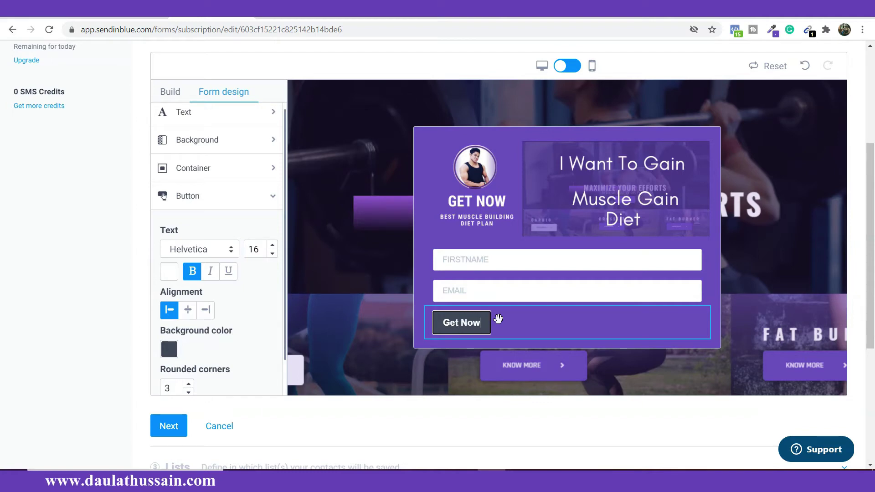
Set the "Get Now" button's font to Georgia and its background color to black, #000000
left_click(227, 250)
scroll(187, 344, "down", 2)
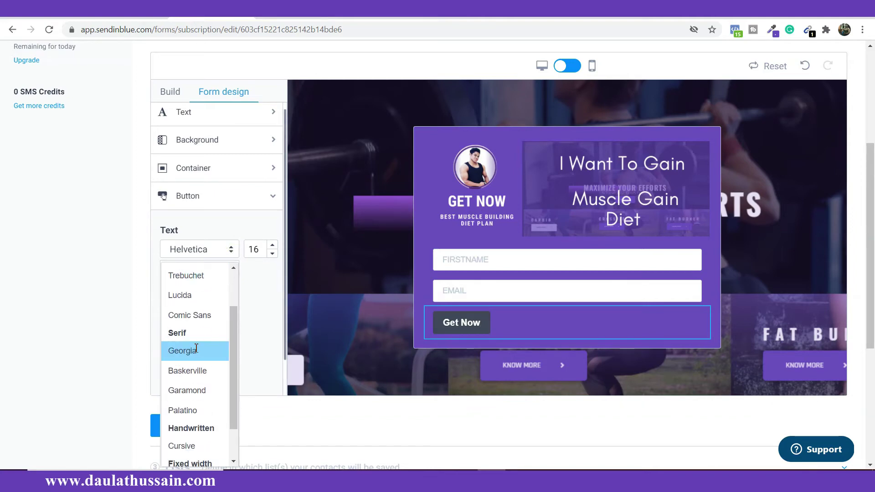
left_click(195, 348)
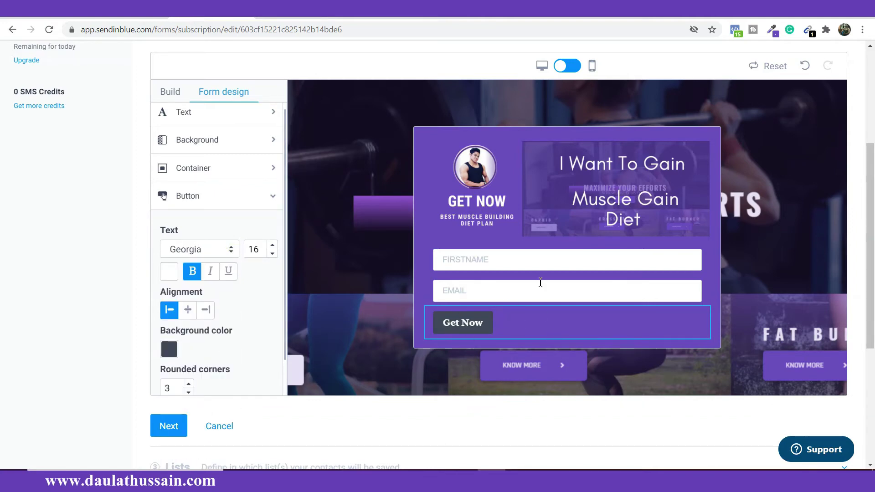
left_click(169, 349)
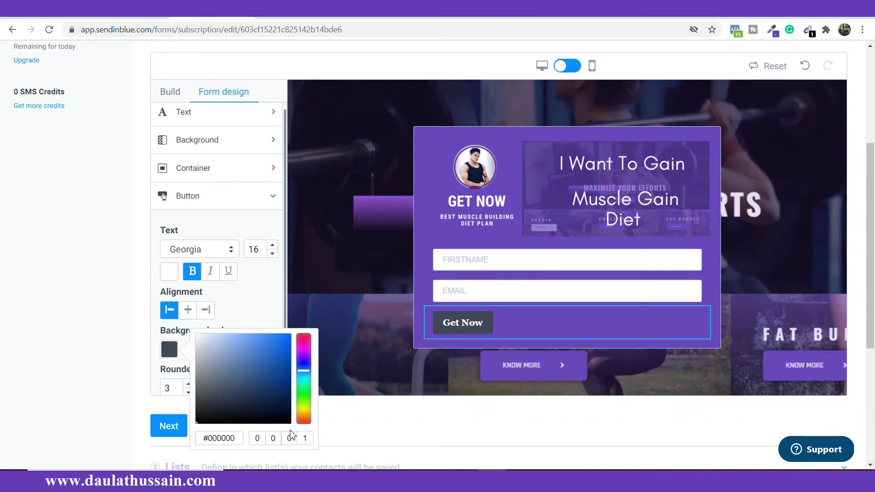
left_click(392, 379)
scroll(560, 162, "up", 1)
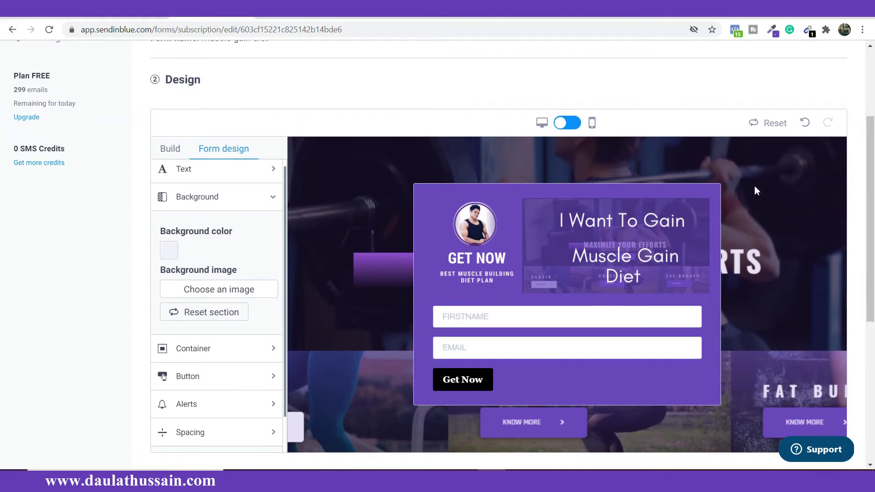
Set the border color of the form container to #6847BC
scroll(687, 246, "down", 1)
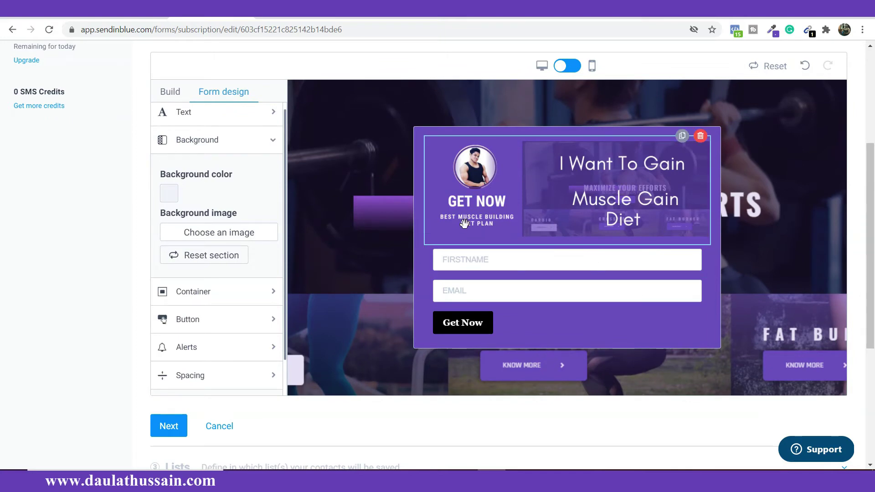
scroll(537, 230, "up", 1)
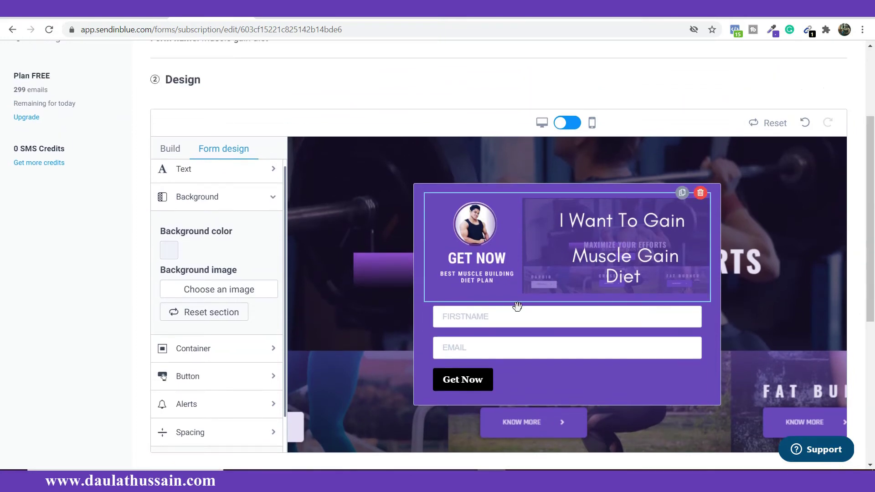
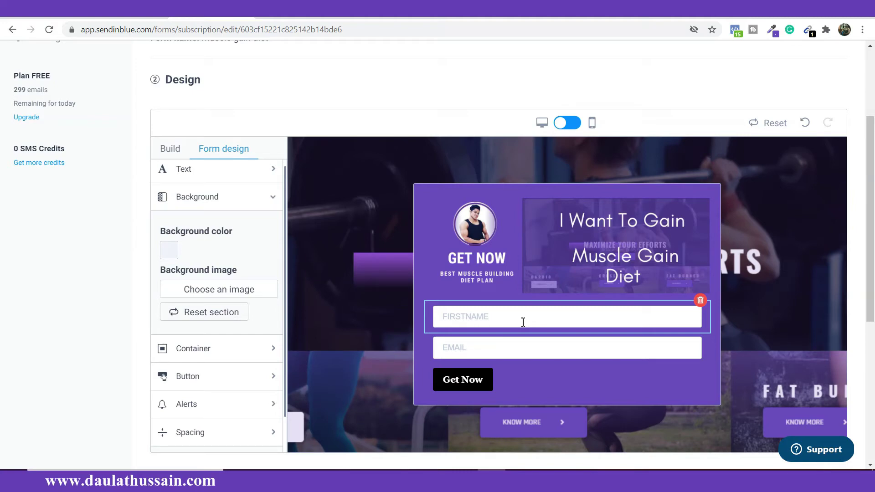
scroll(401, 132, "down", 1)
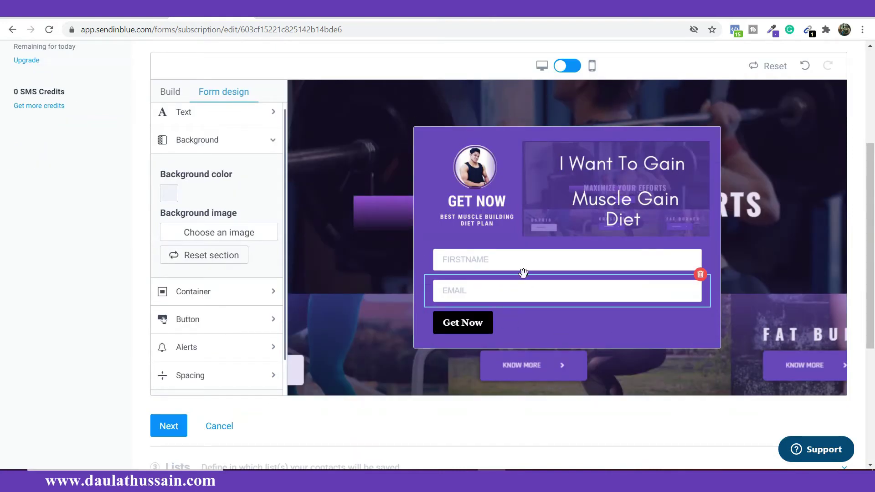
left_click(420, 152)
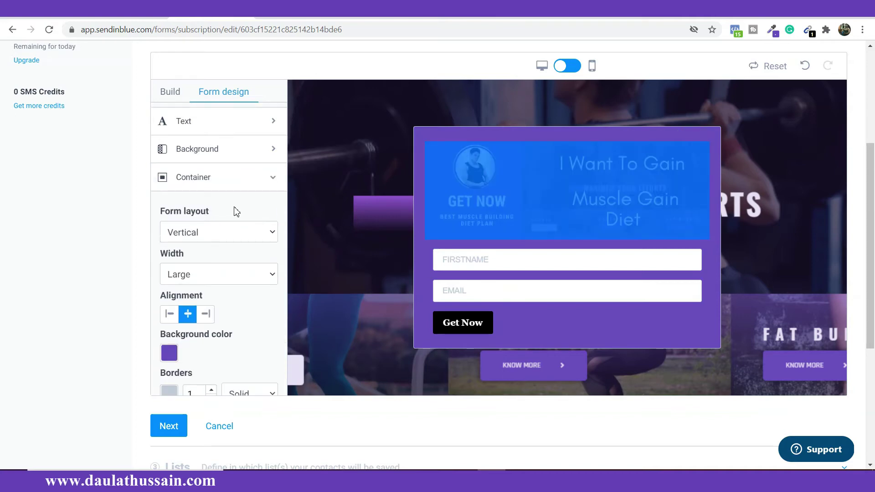
scroll(187, 283, "down", 2)
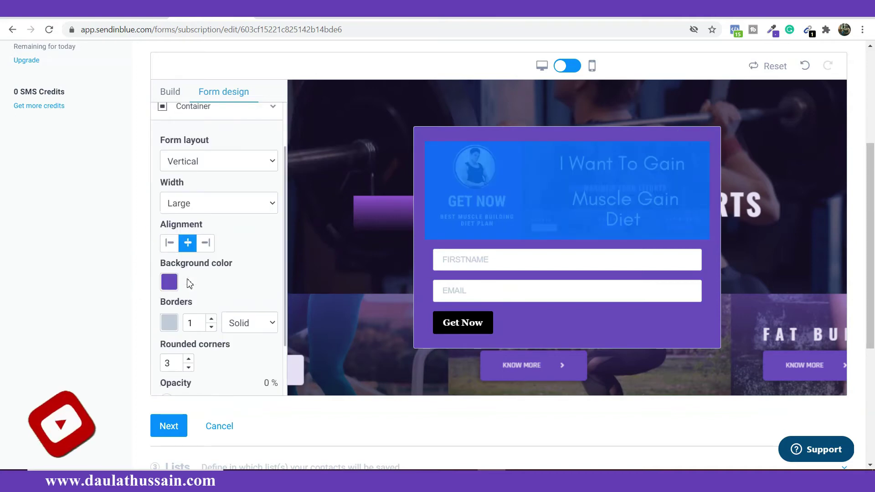
left_click(170, 324)
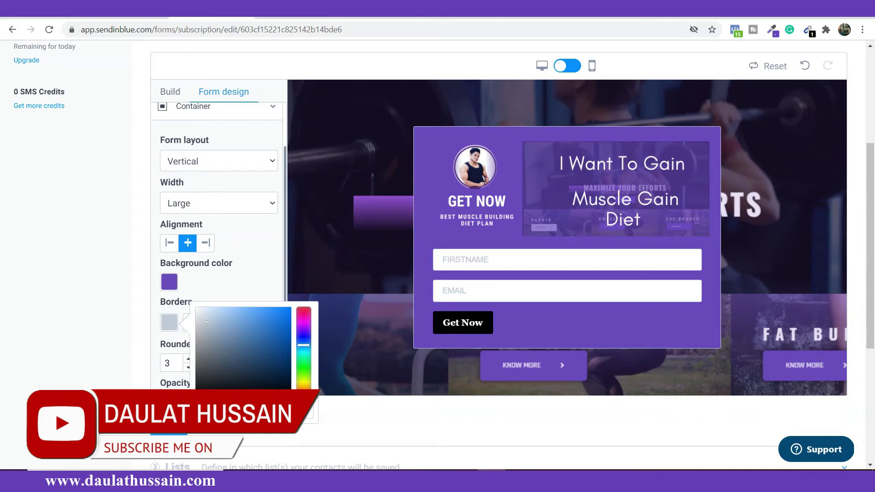
type("#6847BC")
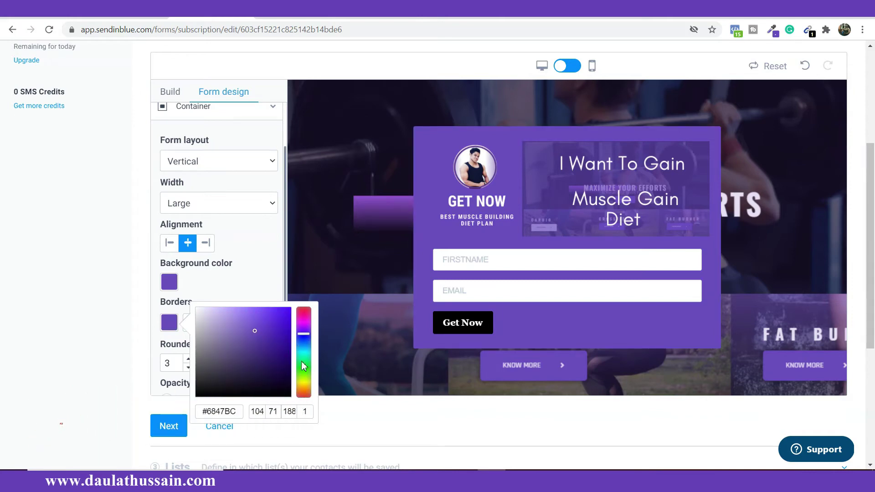
left_click(392, 223)
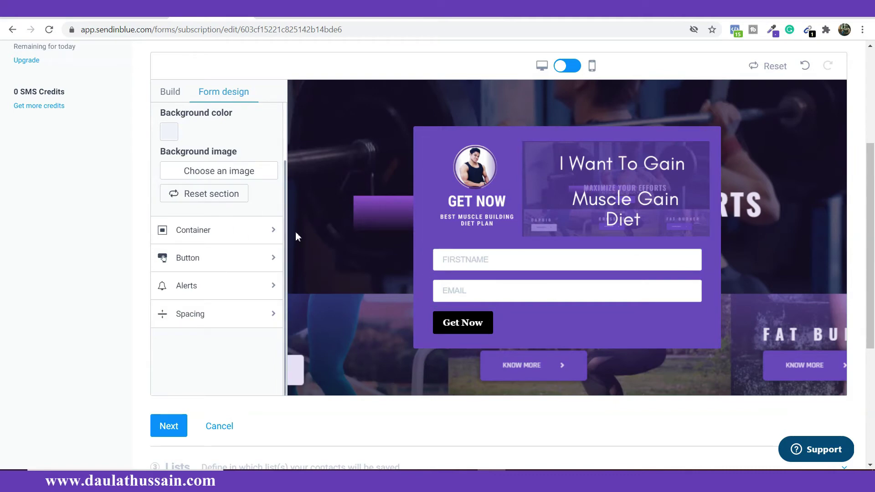
Preview the finished form design in mobile view and return to desktop view
scroll(273, 235, "up", 5)
scroll(368, 250, "down", 1)
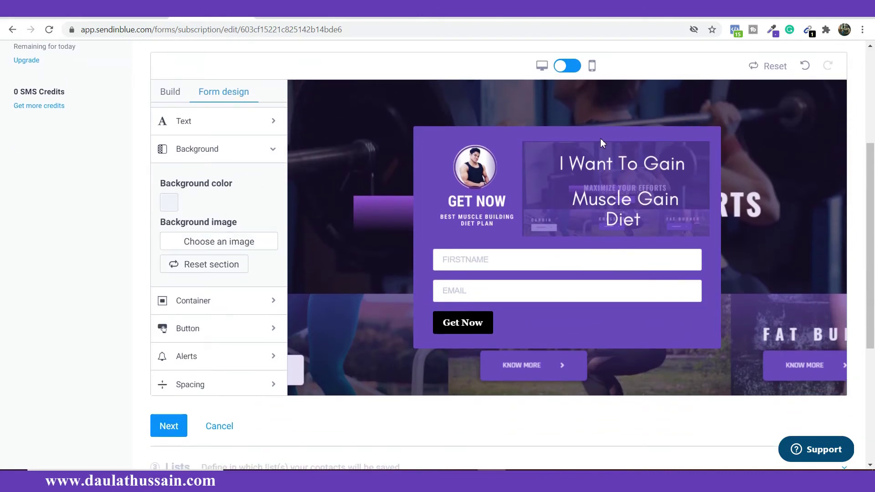
scroll(822, 196, "up", 2)
scroll(729, 274, "down", 1)
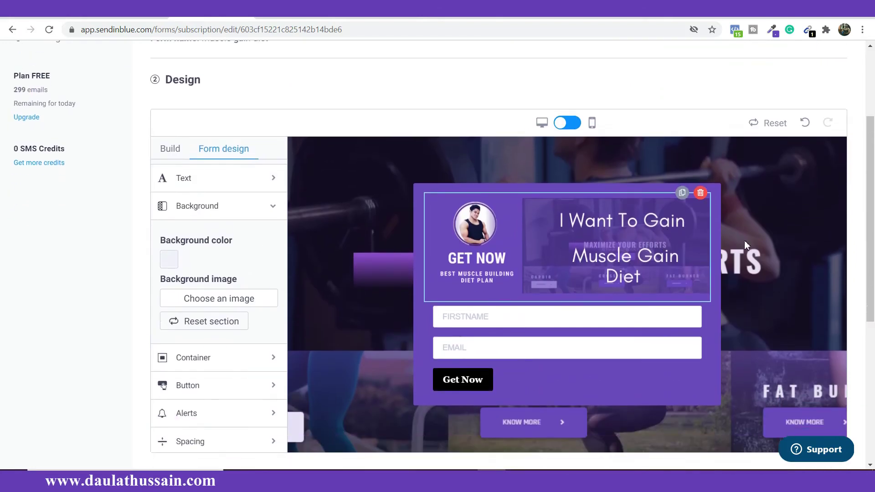
scroll(693, 351, "down", 1)
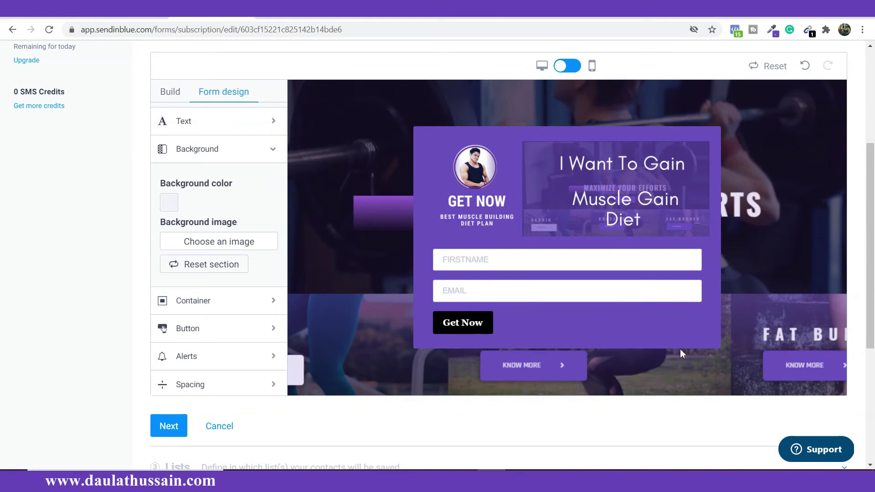
left_click(566, 68)
scroll(580, 230, "down", 2)
scroll(580, 242, "up", 3)
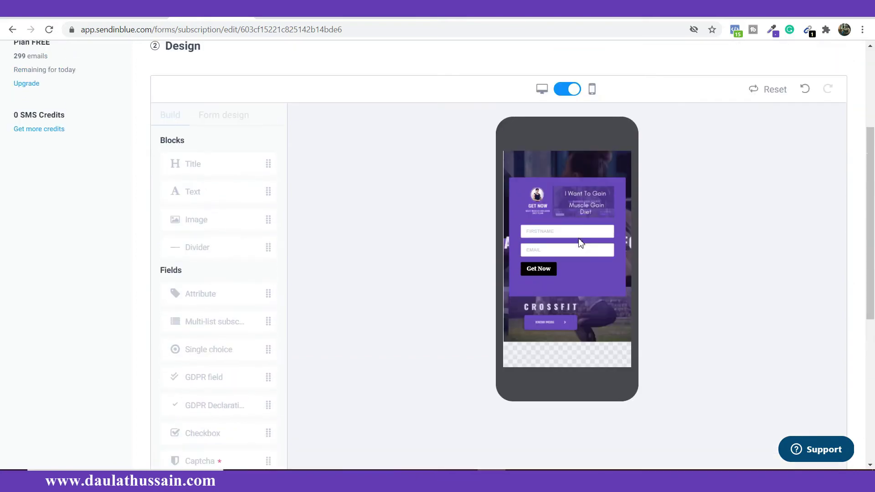
scroll(580, 242, "up", 1)
left_click(542, 122)
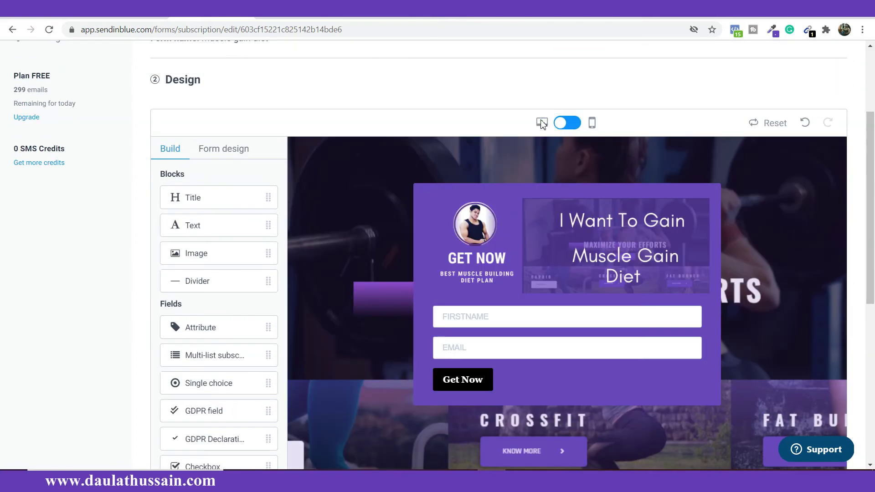
Complete the form's design stage and look through the contact lists where subscribers can be saved
scroll(637, 251, "down", 3)
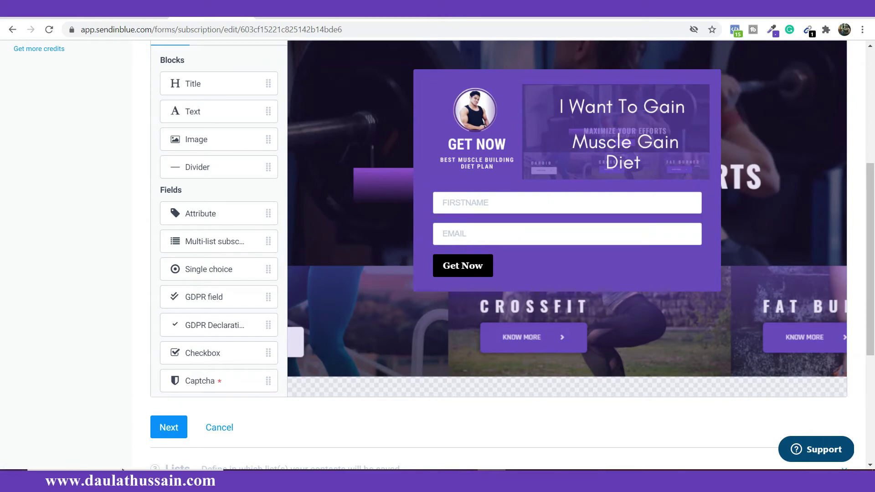
left_click(172, 422)
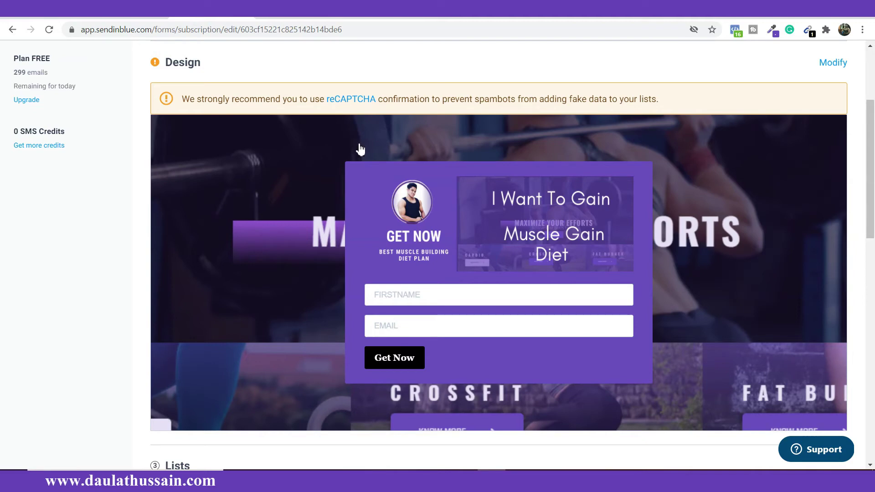
scroll(356, 139, "down", 6)
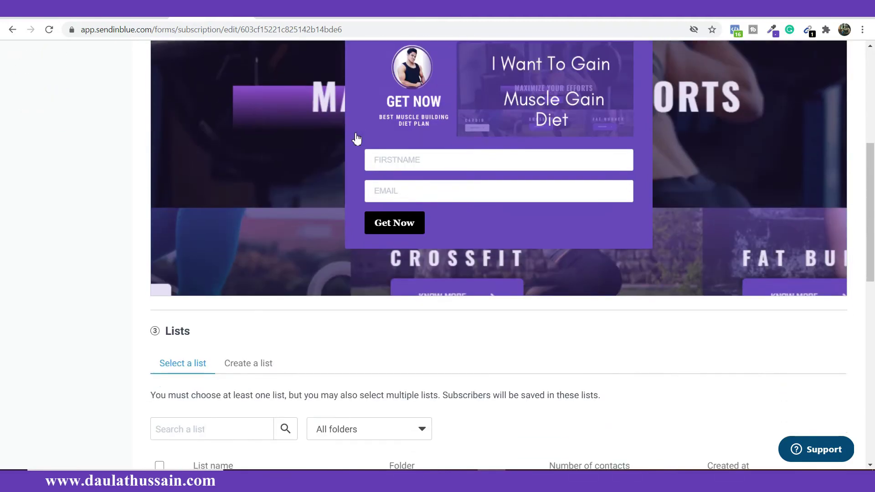
scroll(335, 177, "down", 5)
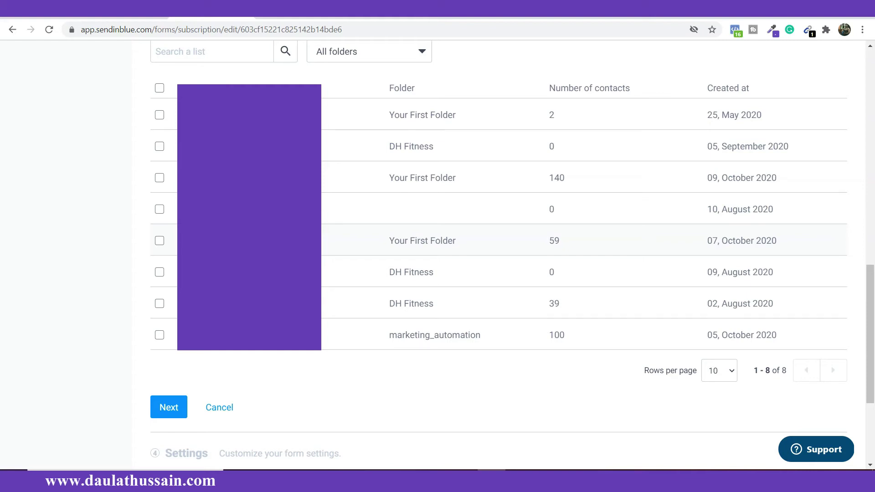
scroll(312, 283, "up", 2)
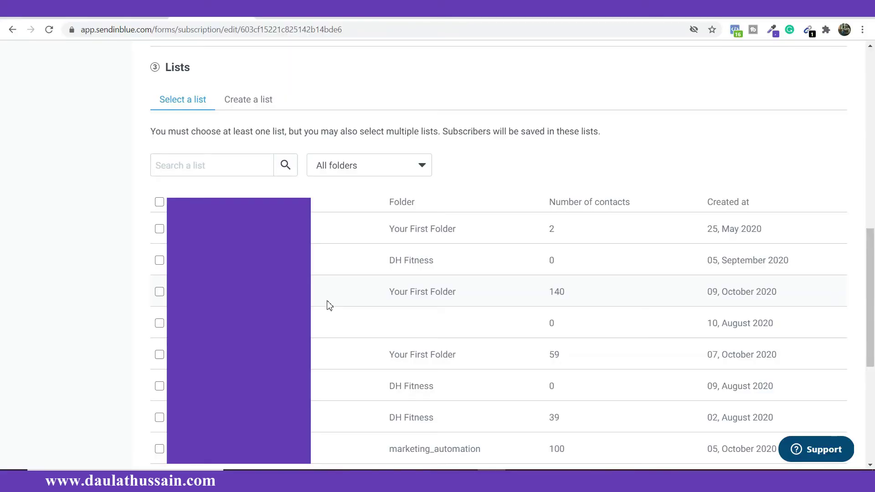
scroll(328, 306, "up", 3)
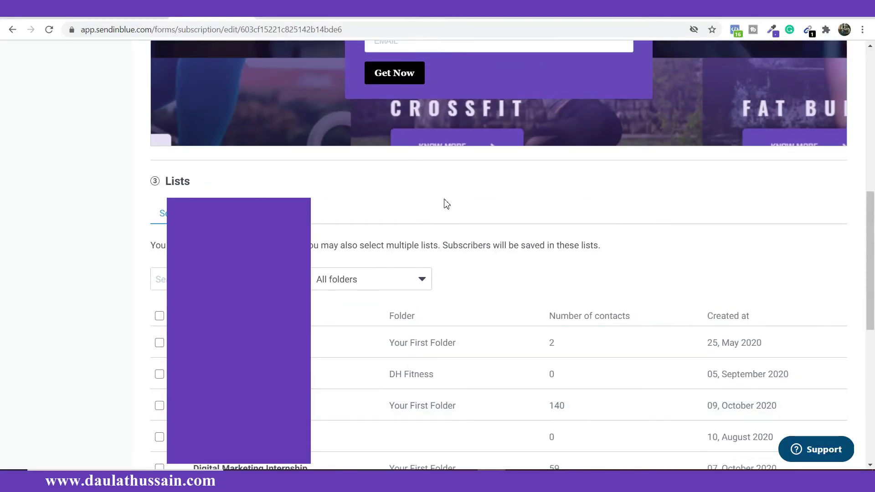
scroll(451, 182, "up", 3)
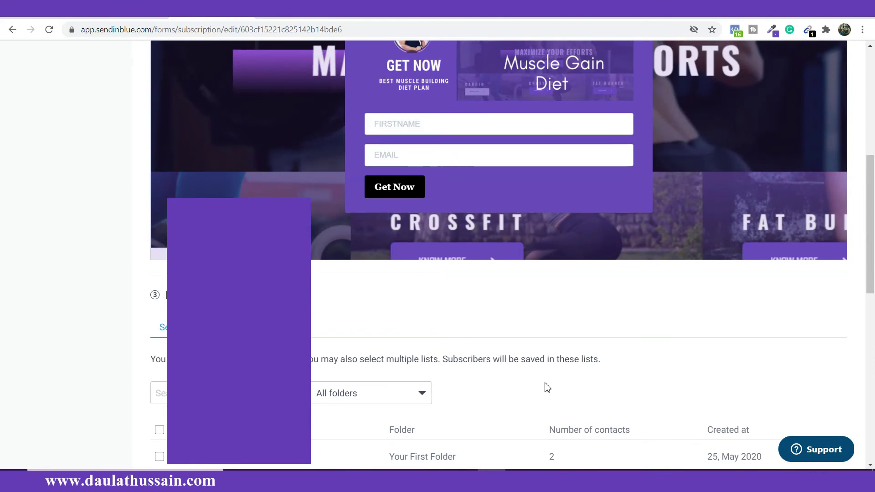
scroll(547, 387, "down", 3)
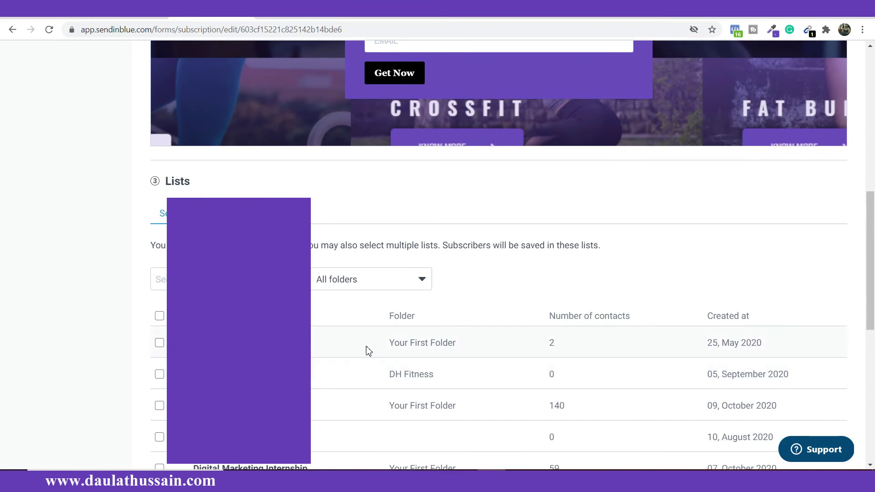
Select "Your first list" as the list where the form's subscribers are saved and complete the lists stage
scroll(501, 274, "down", 3)
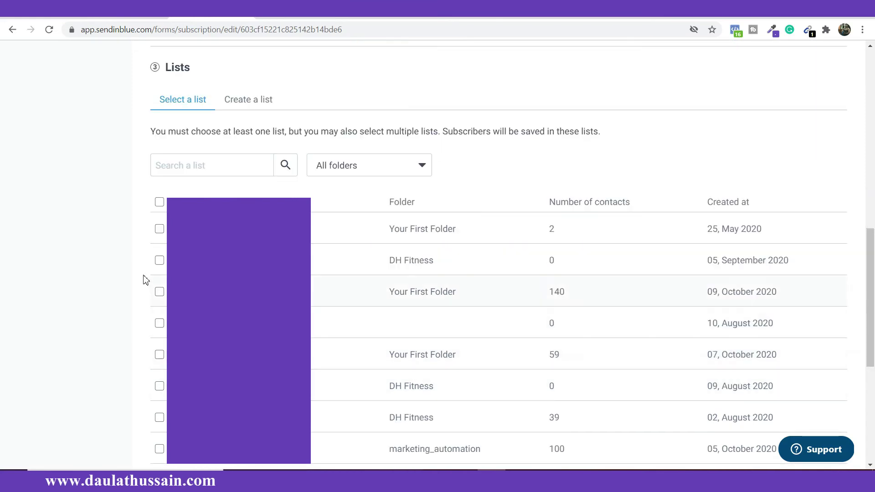
left_click(160, 228)
scroll(165, 241, "down", 6)
left_click(164, 236)
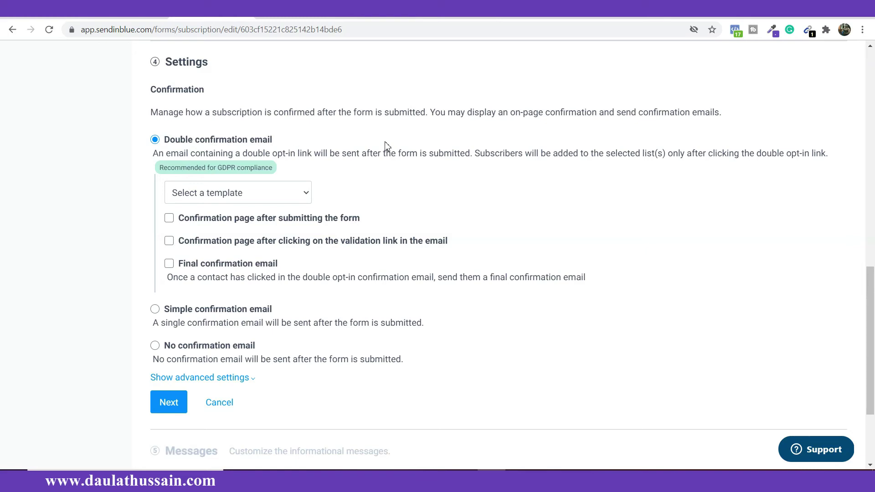
Review the form design, the selected list and the subscription confirmation options in the settings stage
scroll(396, 164, "up", 10)
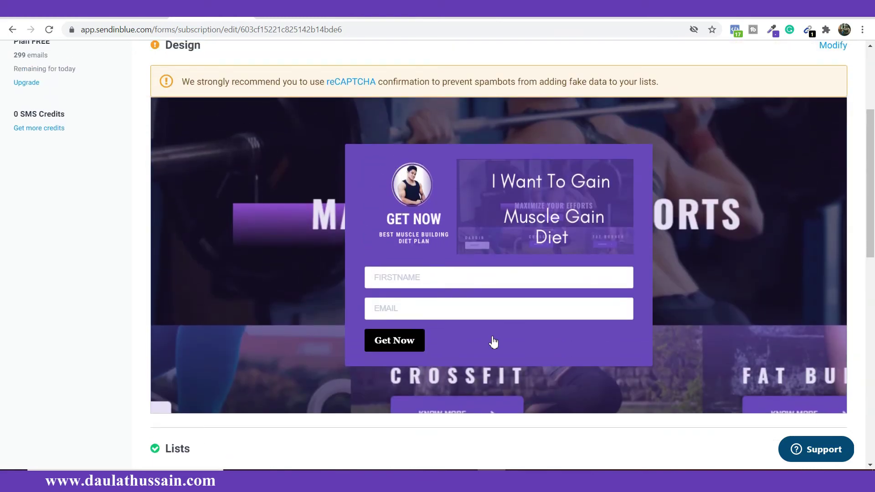
scroll(570, 293, "down", 4)
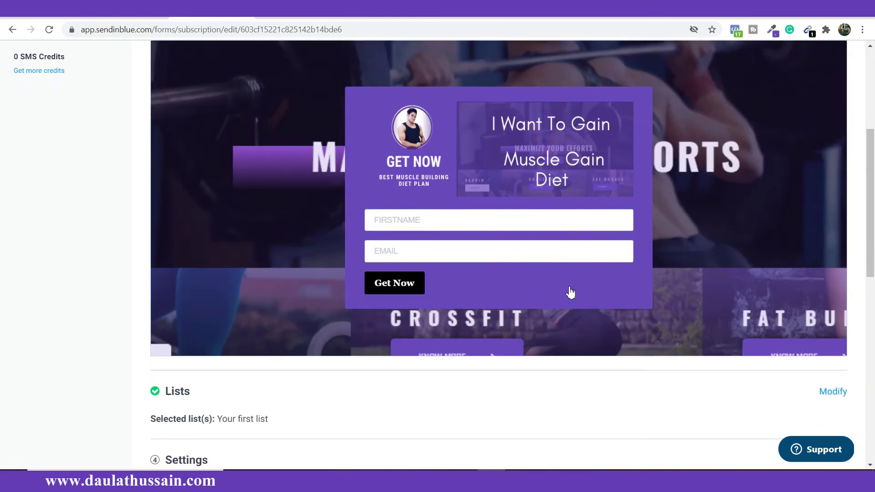
scroll(480, 256, "down", 1)
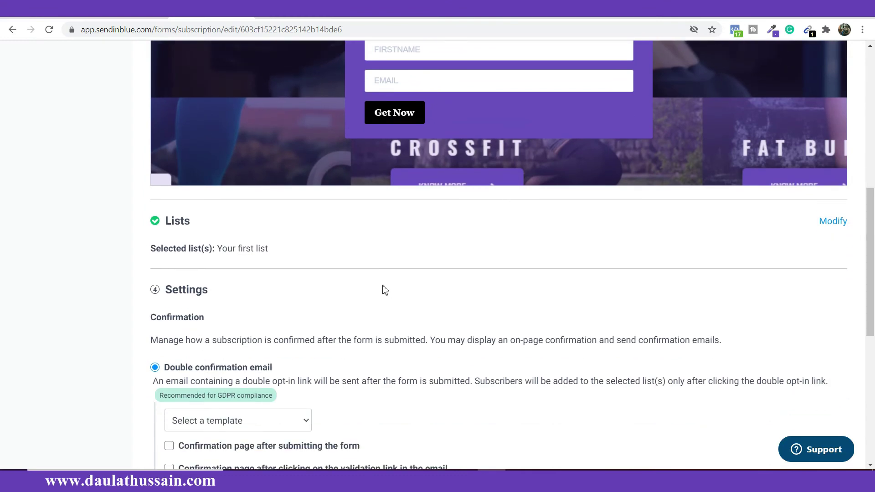
scroll(385, 290, "down", 1)
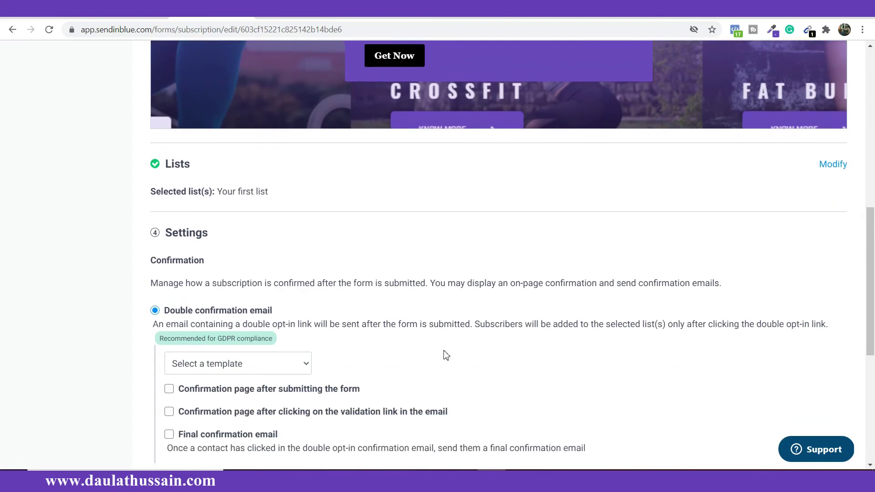
scroll(437, 278, "down", 1)
scroll(438, 278, "up", 2)
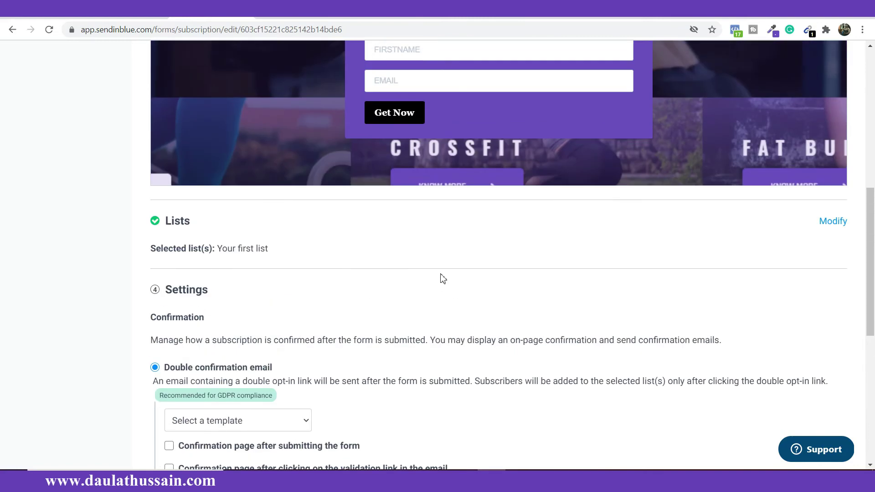
scroll(443, 286, "down", 2)
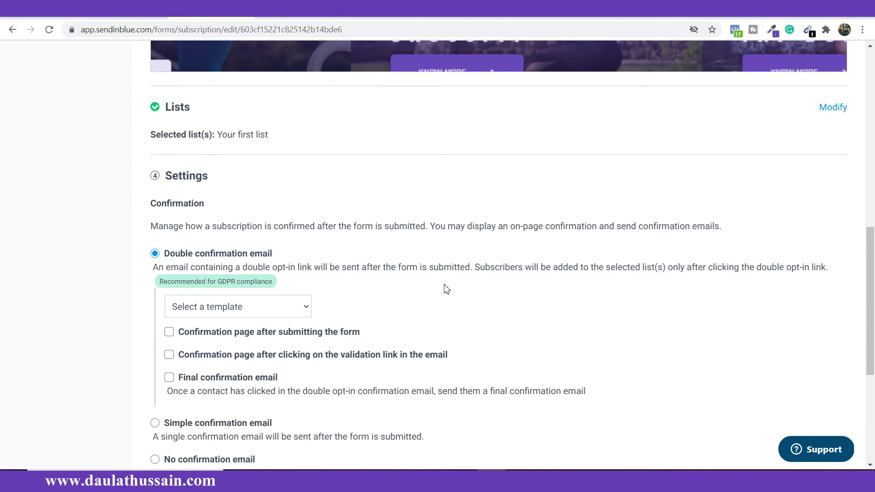
scroll(447, 293, "down", 1)
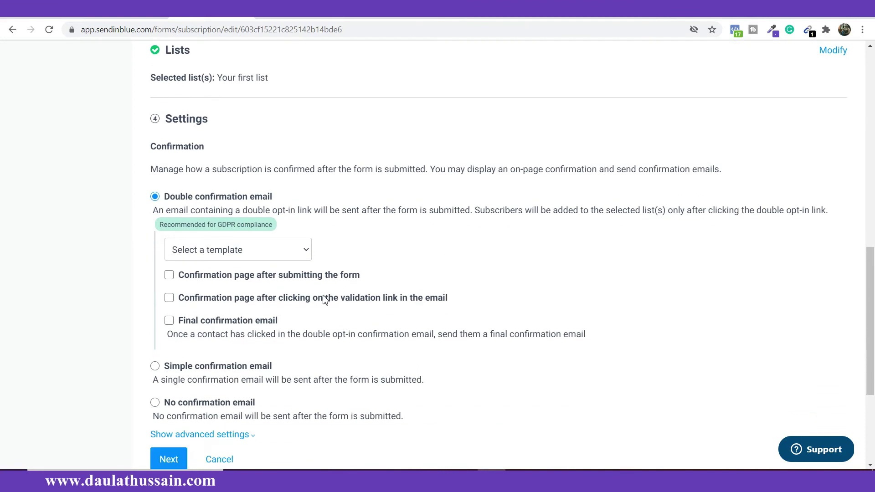
Check which templates are offered for the double confirmation email and compare the other confirmation options
left_click(304, 249)
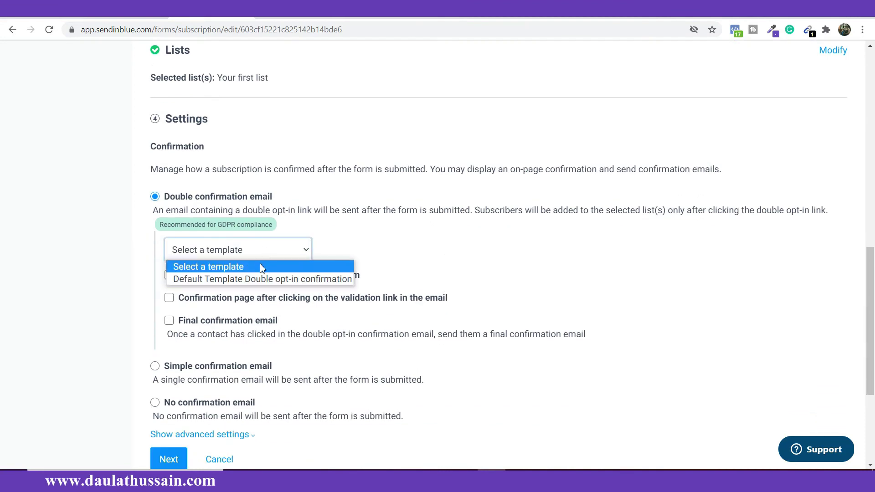
left_click(413, 254)
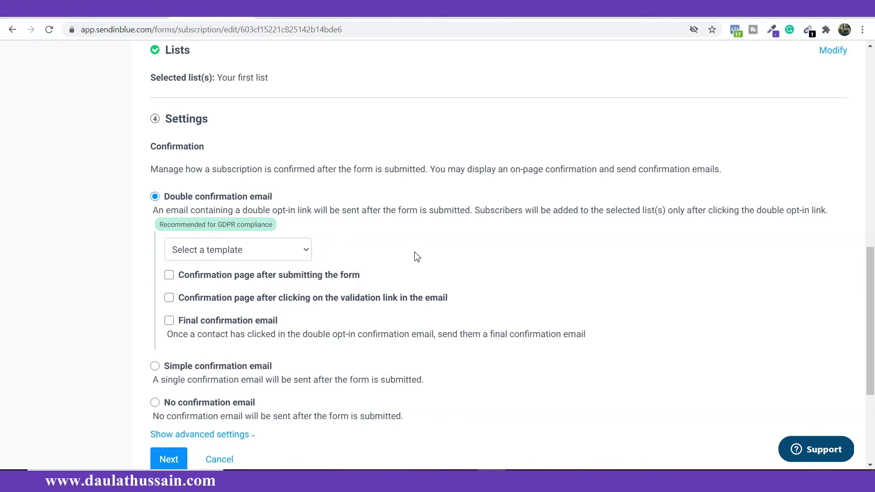
scroll(415, 254, "up", 5)
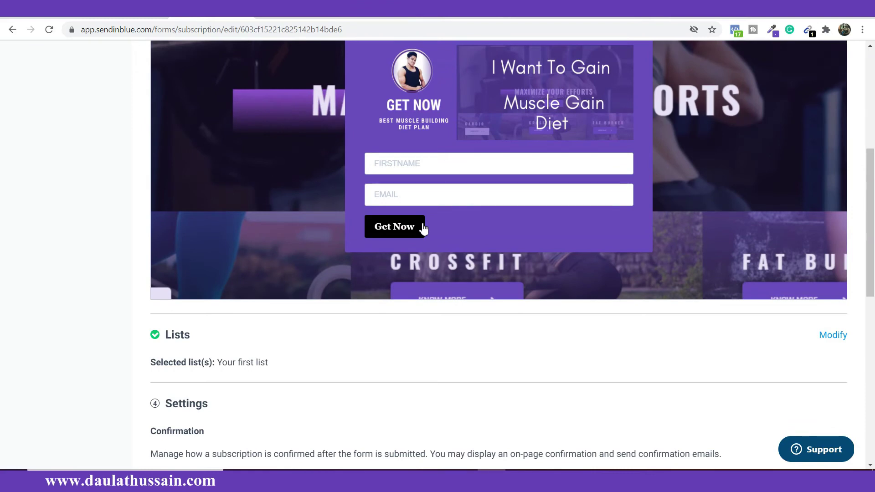
scroll(424, 231, "down", 5)
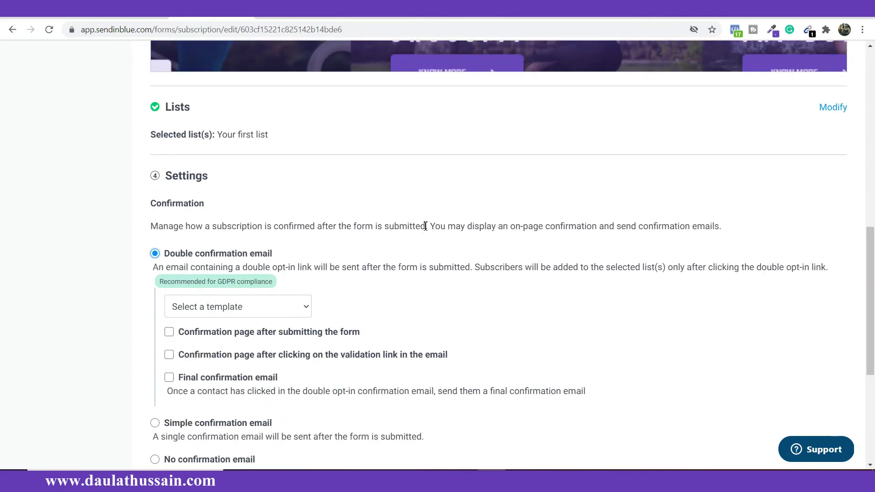
scroll(423, 230, "down", 3)
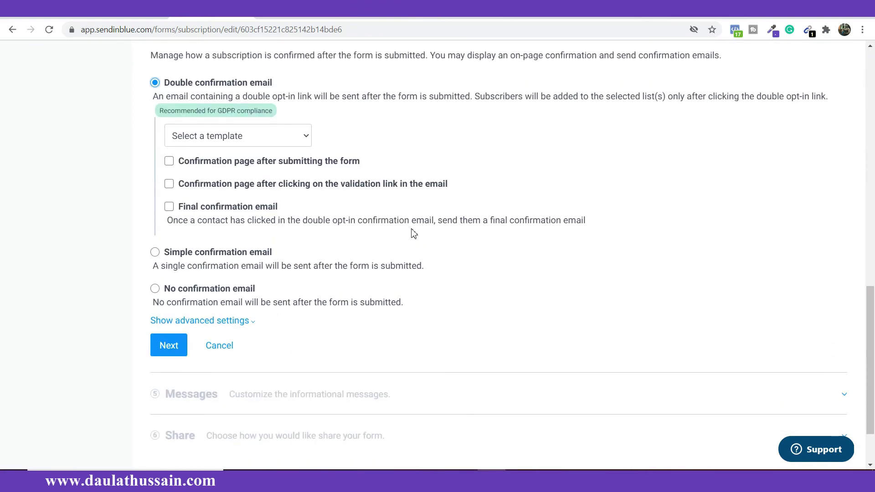
Set the subscription confirmation to "No confirmation email" and complete the settings stage
left_click(155, 290)
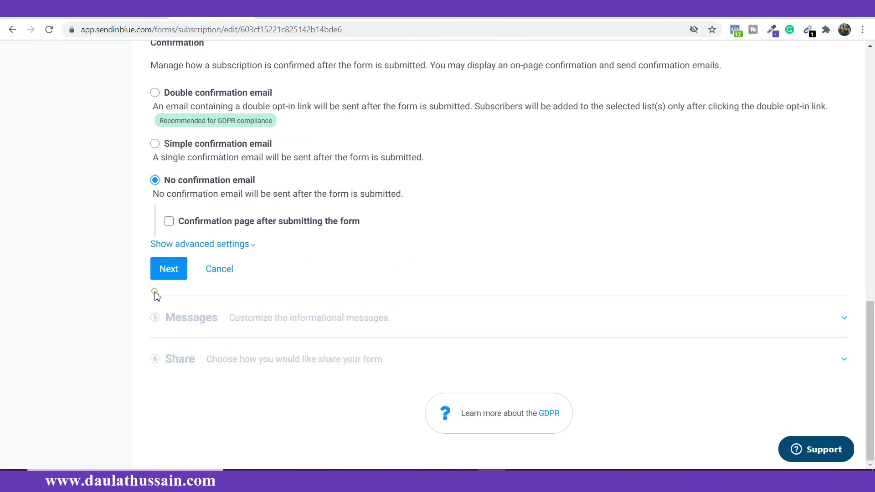
scroll(264, 215, "up", 1)
scroll(263, 215, "up", 2)
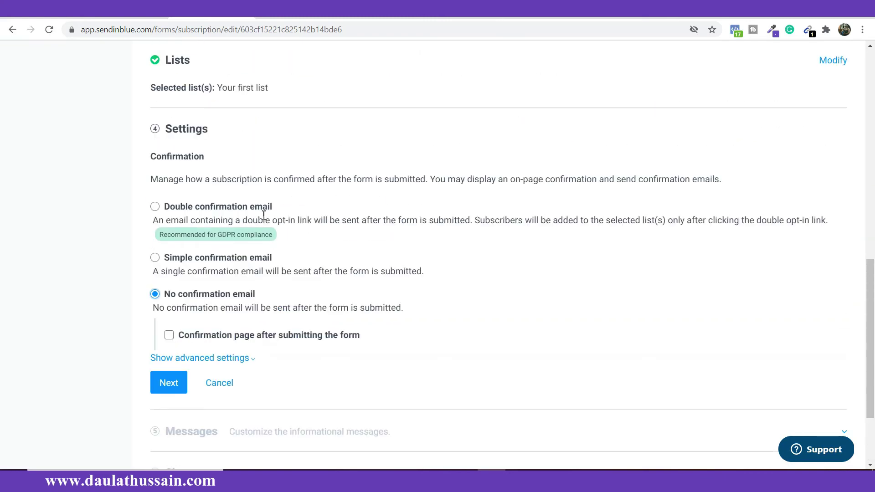
scroll(675, 117, "up", 5)
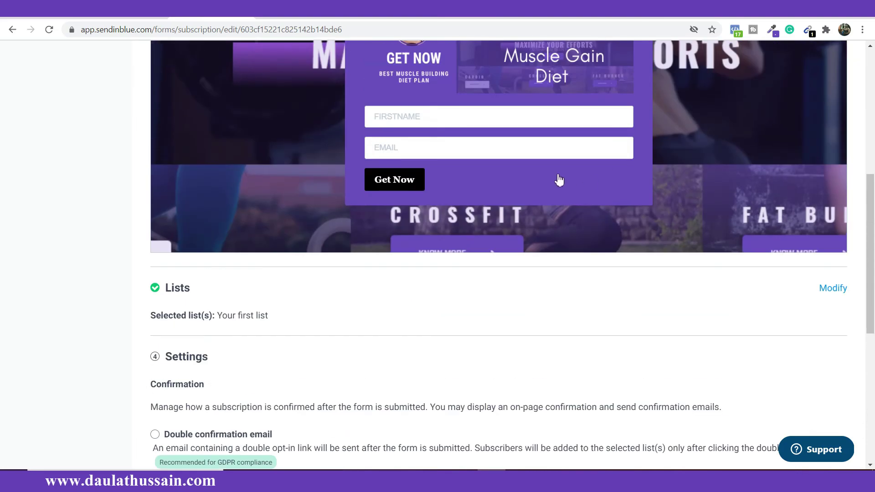
scroll(557, 178, "down", 3)
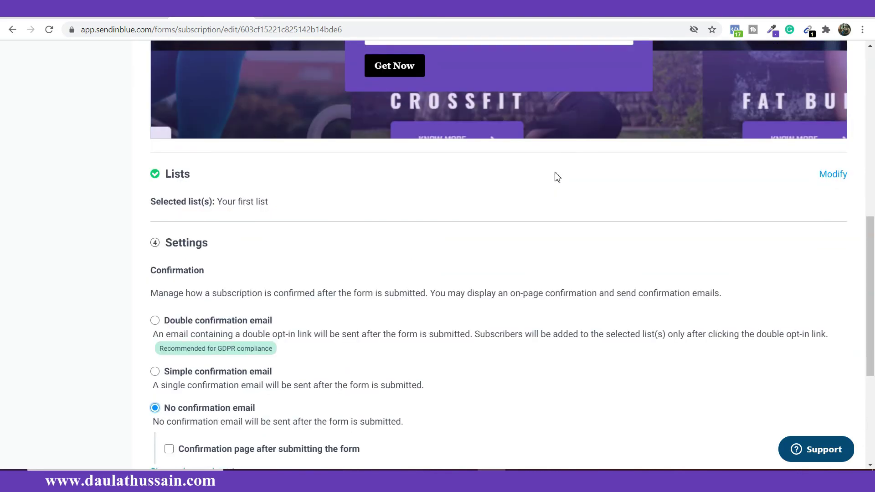
scroll(556, 177, "down", 4)
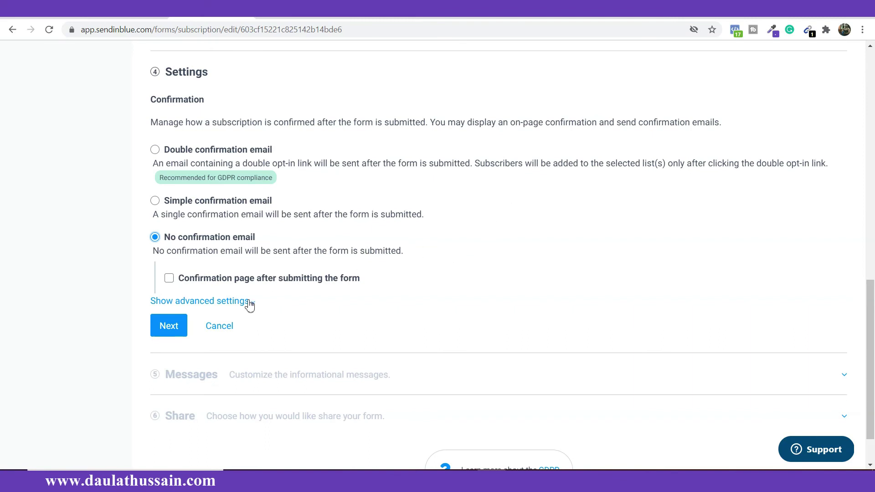
left_click(172, 326)
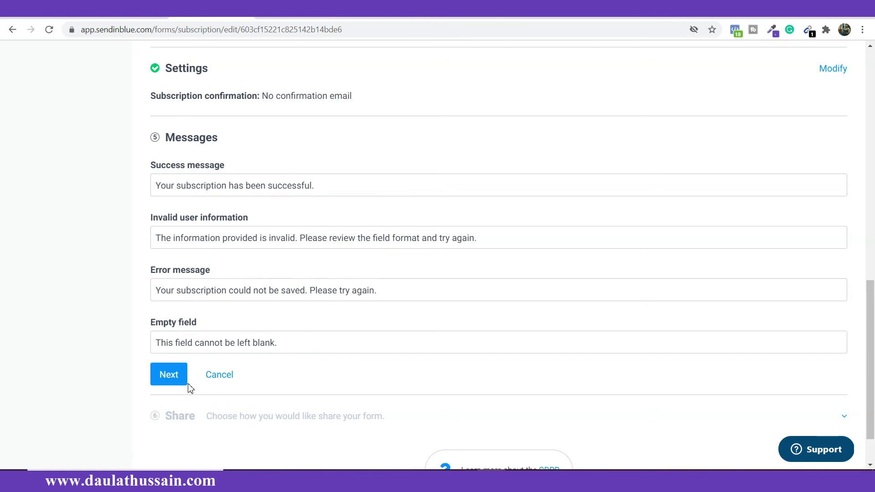
Accept the default success, invalid information, error and empty field messages, and proceed to the form's share options
left_click(176, 378)
scroll(433, 182, "up", 3)
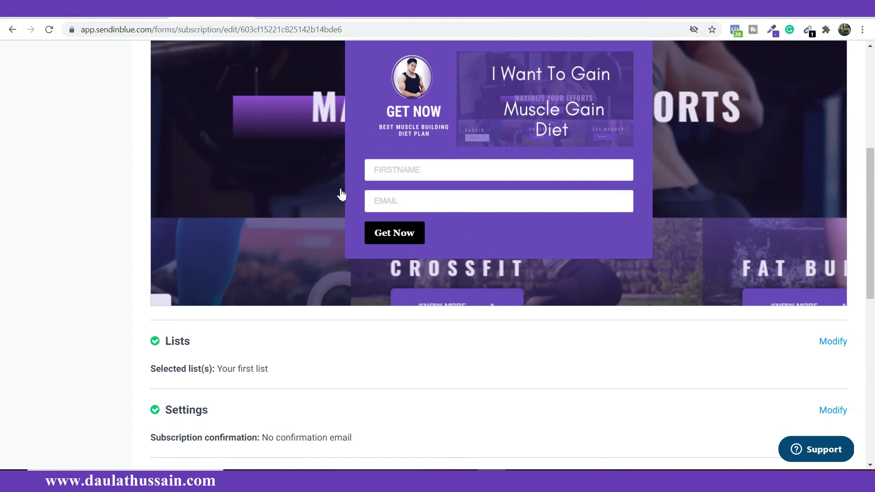
scroll(430, 199, "down", 4)
scroll(313, 227, "down", 5)
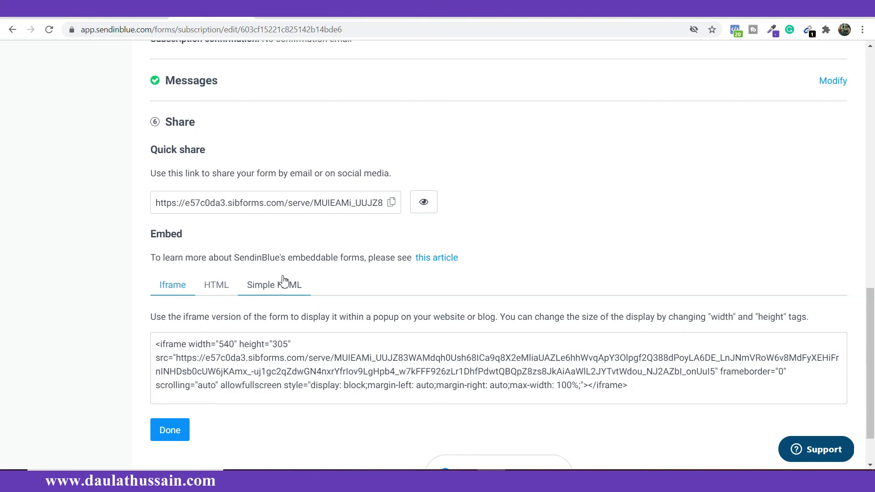
Examine the HTML and Simple HTML embed codes of the form, then return to the Iframe version
left_click(212, 285)
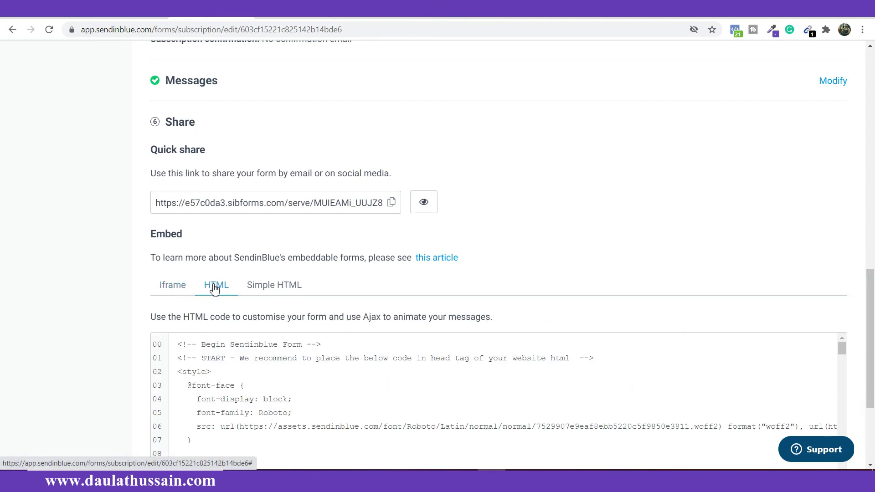
left_click(273, 288)
scroll(274, 315, "down", 1)
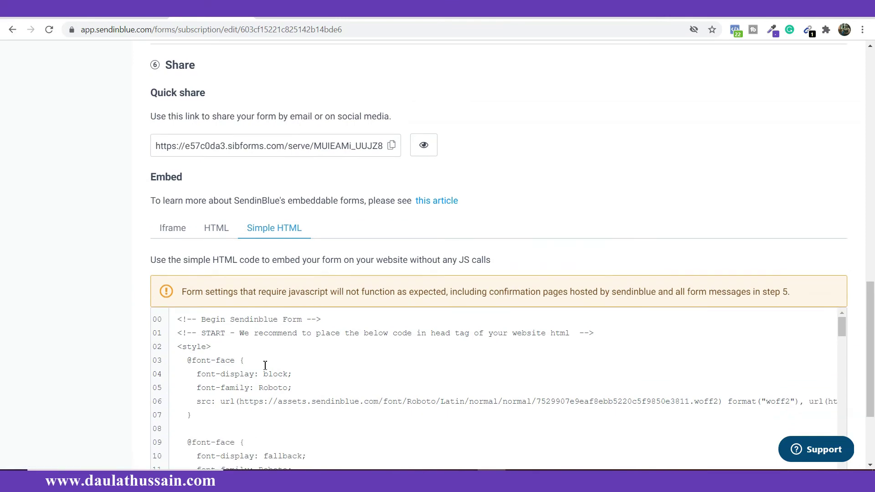
scroll(310, 392, "down", 3)
scroll(332, 310, "up", 4)
scroll(337, 303, "down", 4)
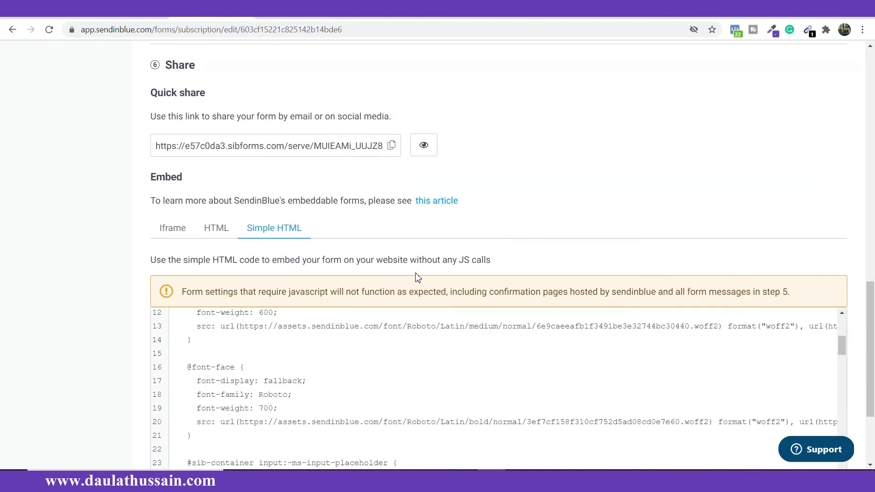
scroll(413, 269, "up", 1)
scroll(379, 267, "down", 2)
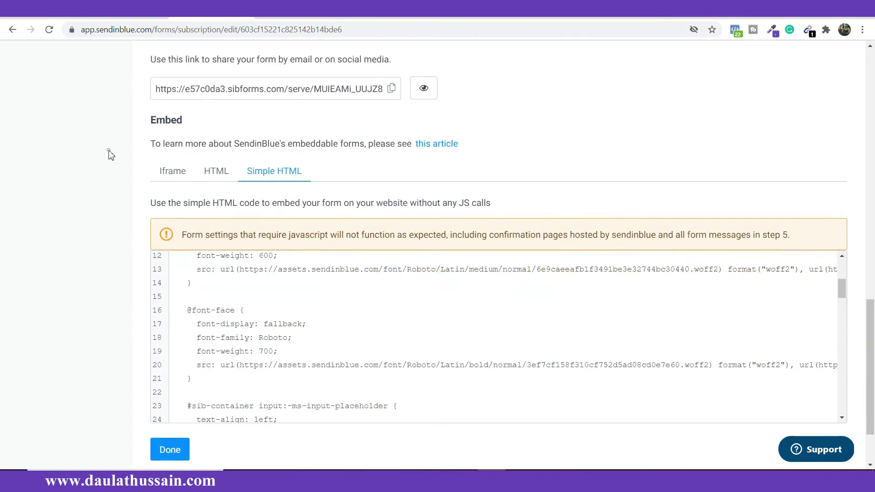
left_click(171, 177)
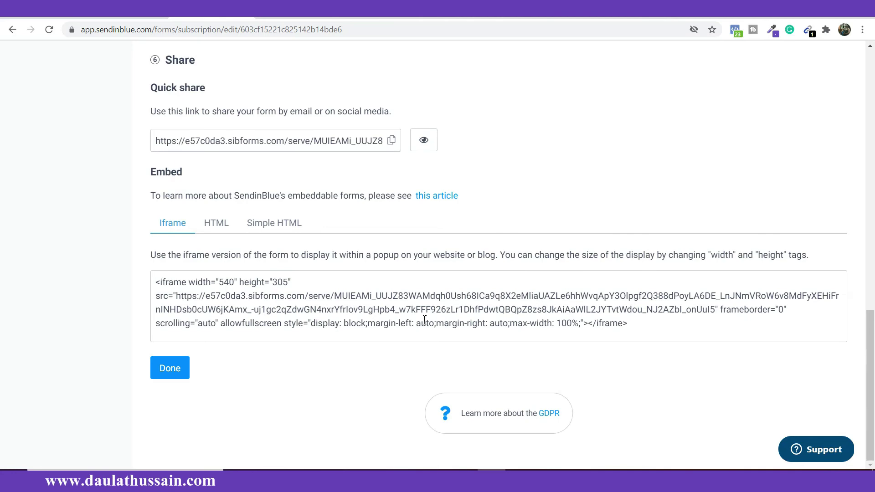
Copy the form's quick share link and open it in a new browser tab to check the email and first name fields
scroll(424, 325, "up", 10)
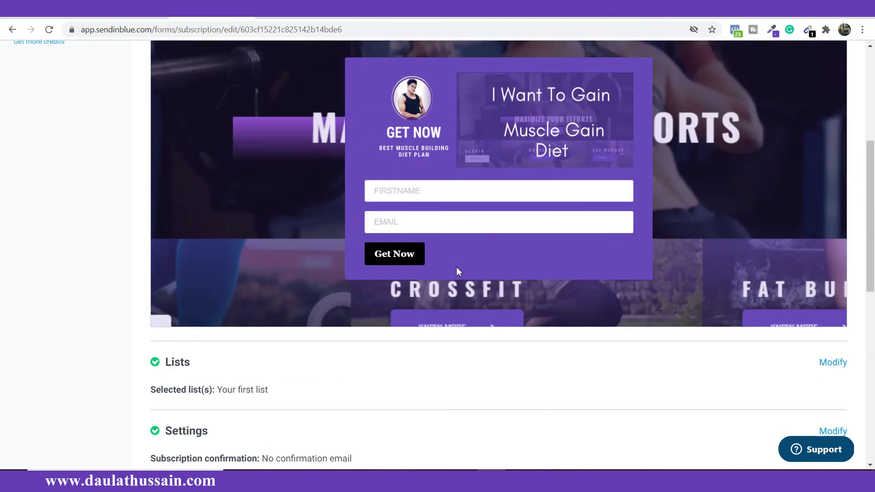
scroll(396, 166, "down", 1)
scroll(485, 240, "up", 1)
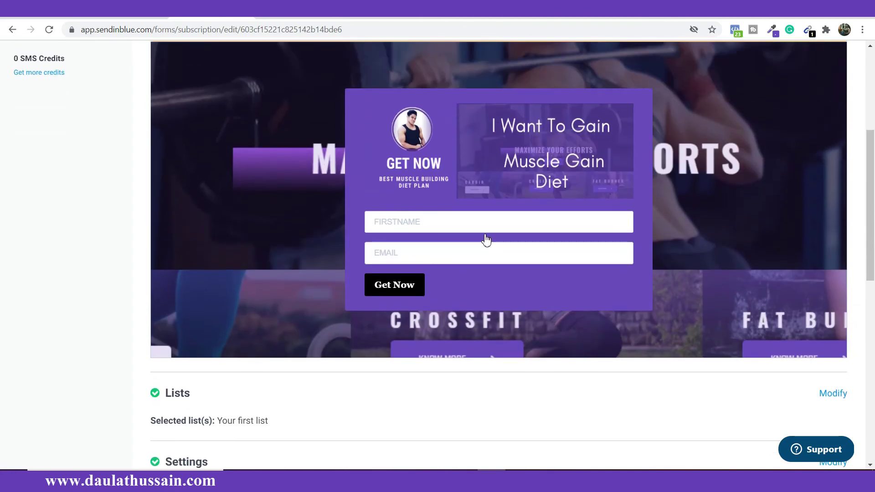
scroll(540, 406, "down", 8)
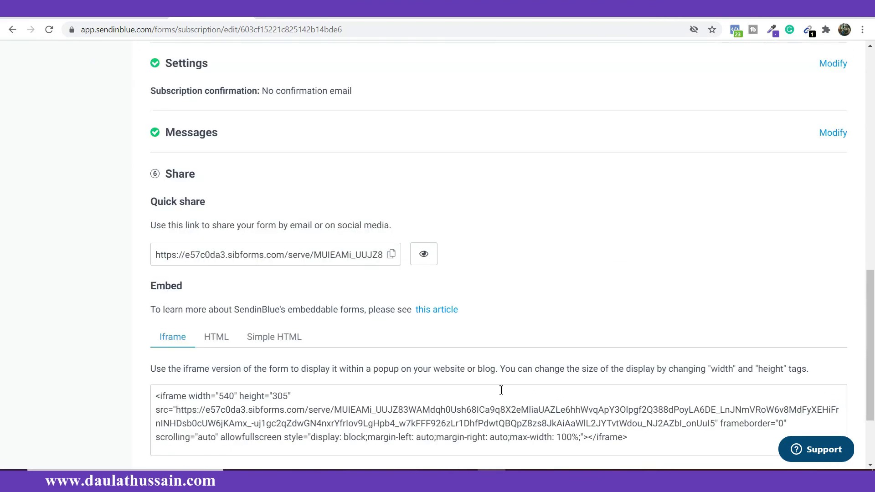
left_click(391, 254)
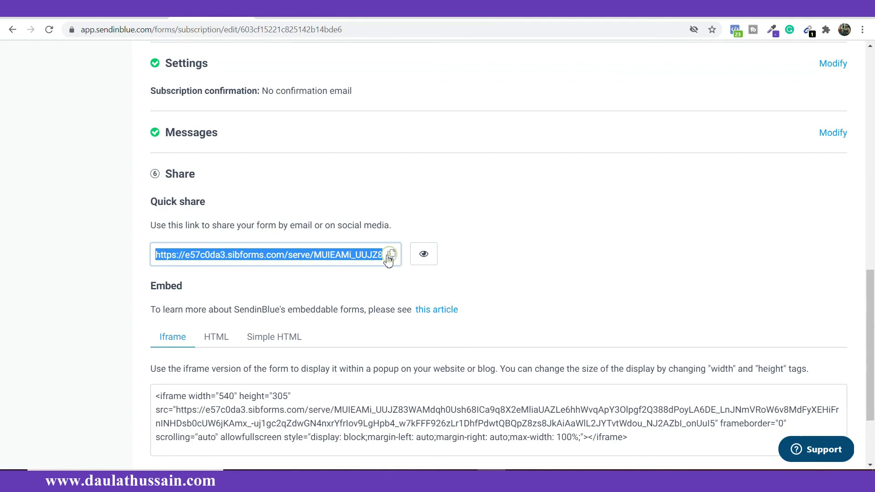
key("ctrl+t")
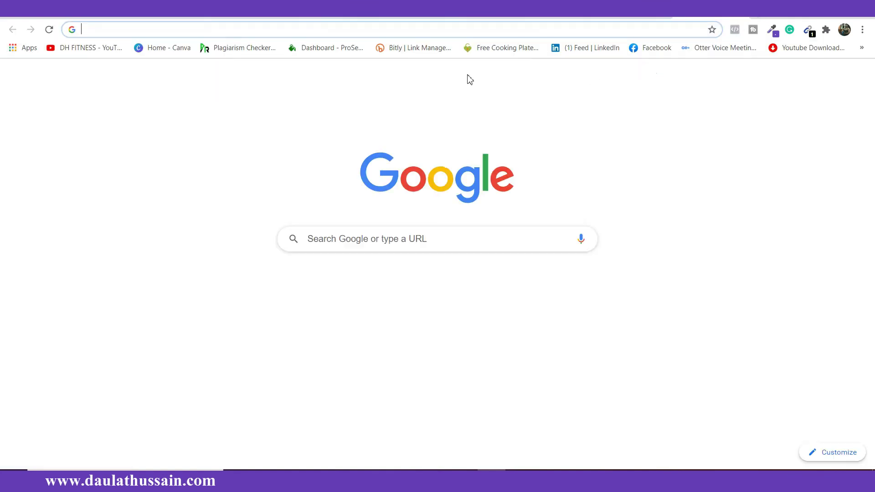
key("ctrl+v")
key("Return")
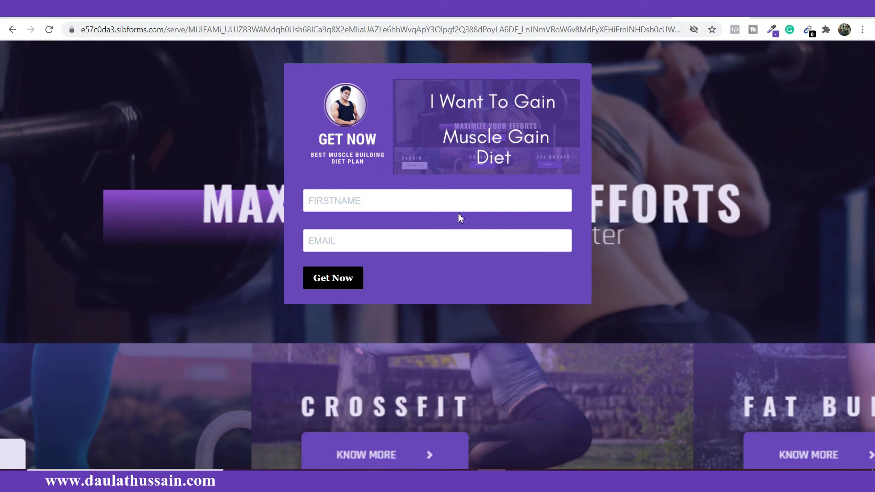
left_click(437, 241)
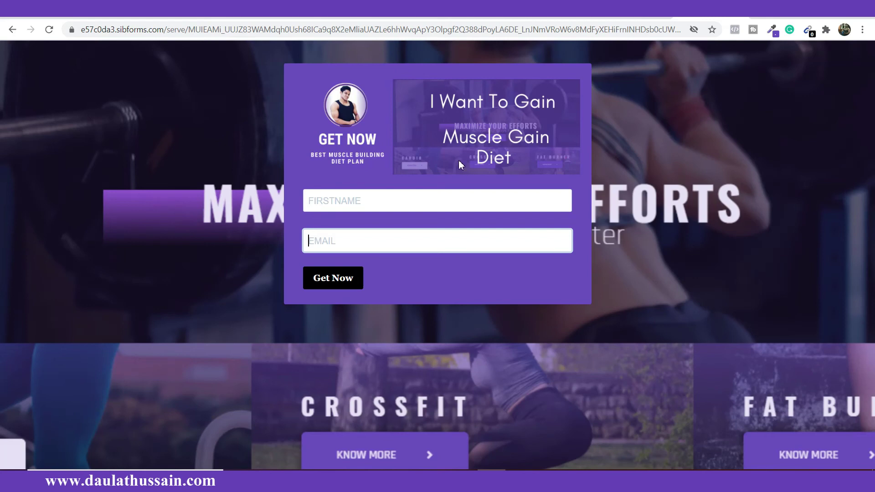
left_click(413, 206)
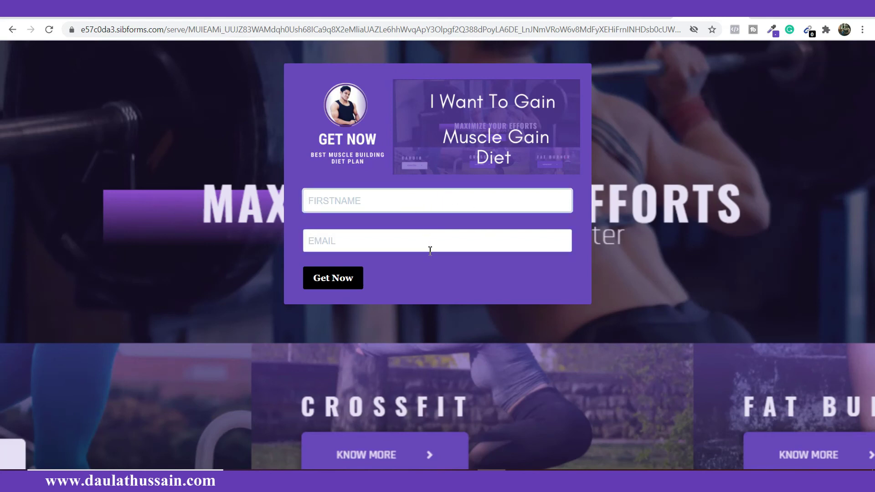
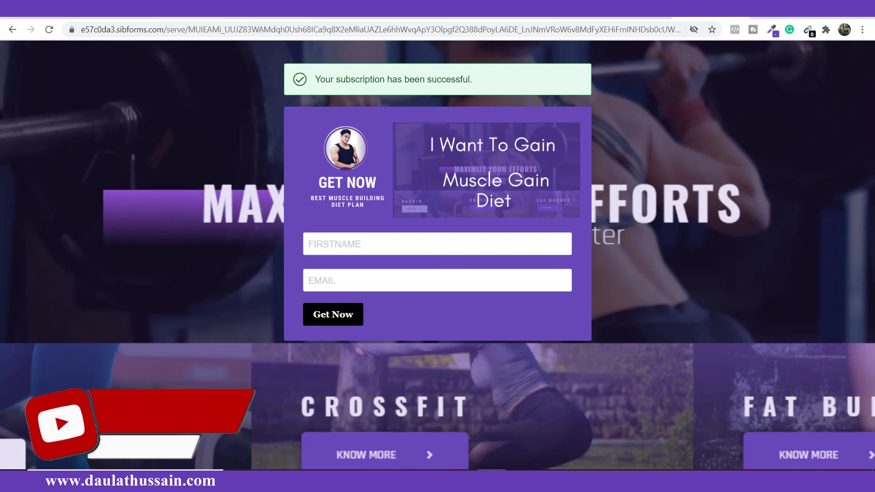
Close the live form page and open the account's contacts to check for the newly submitted subscriber
key("ctrl+w")
scroll(383, 155, "up", 15)
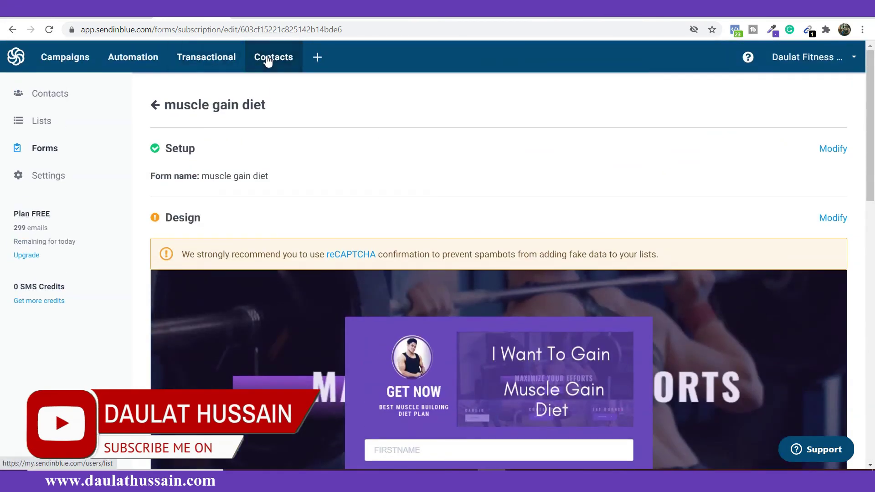
left_click(268, 61)
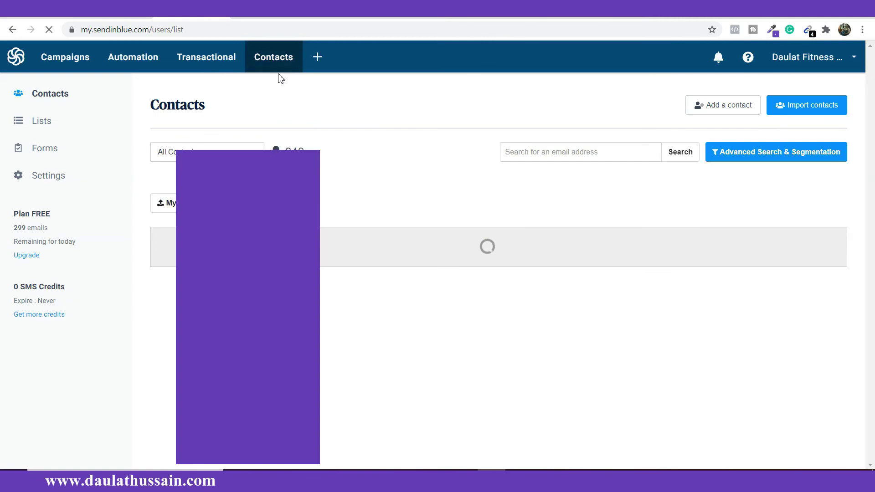
scroll(278, 75, "down", 2)
scroll(279, 73, "down", 1)
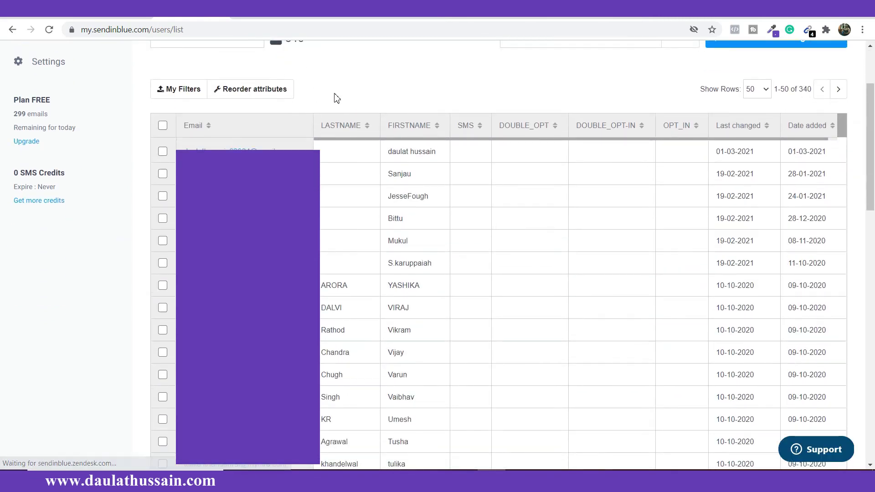
Filter the contacts table from all contacts to a specific contact list
scroll(355, 93, "up", 3)
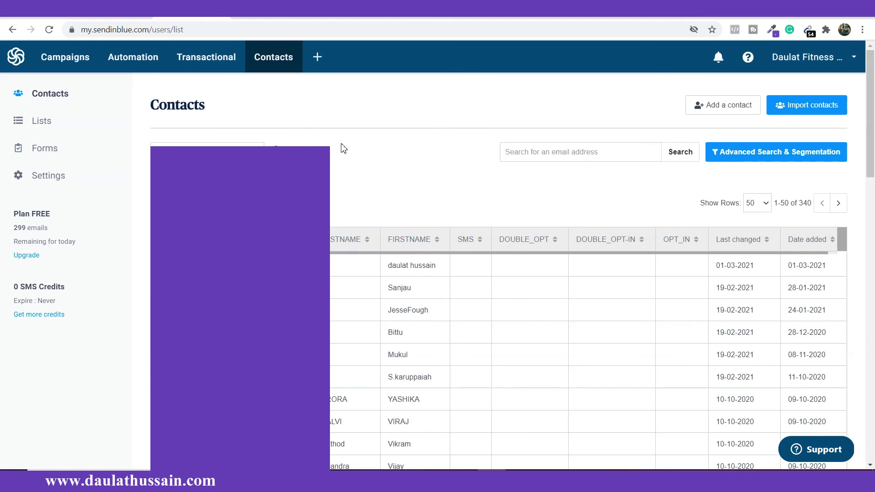
left_click(207, 145)
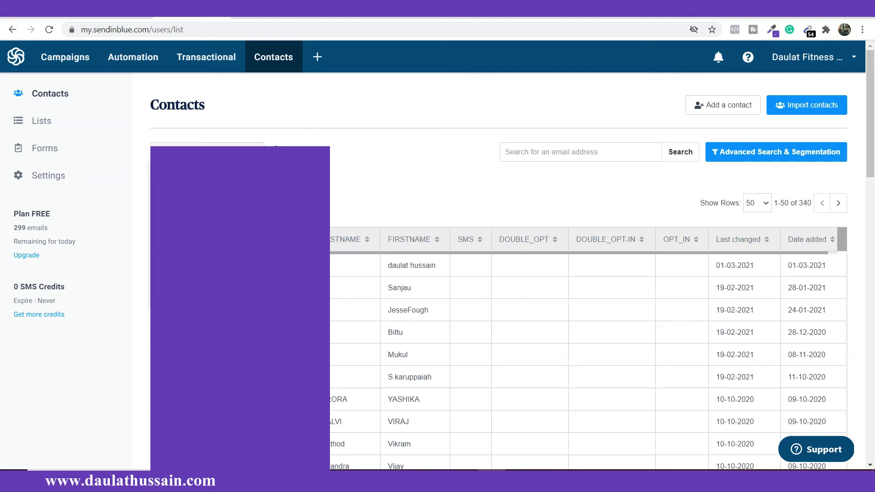
left_click(296, 201)
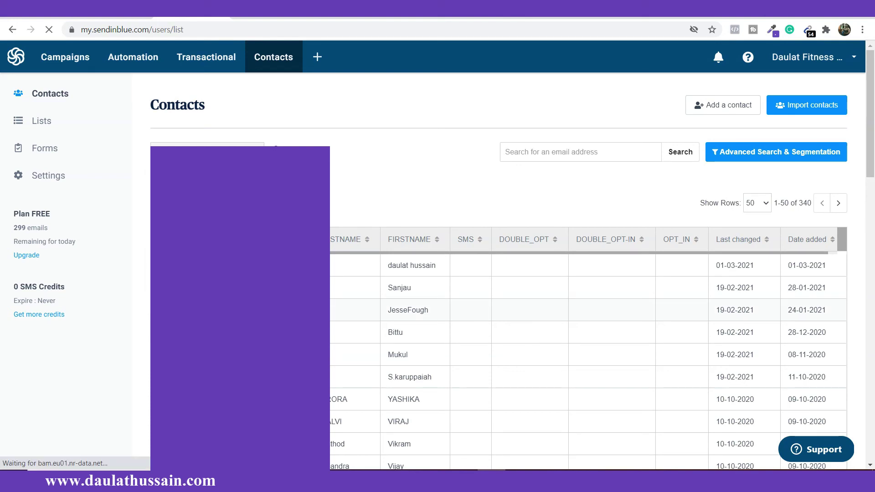